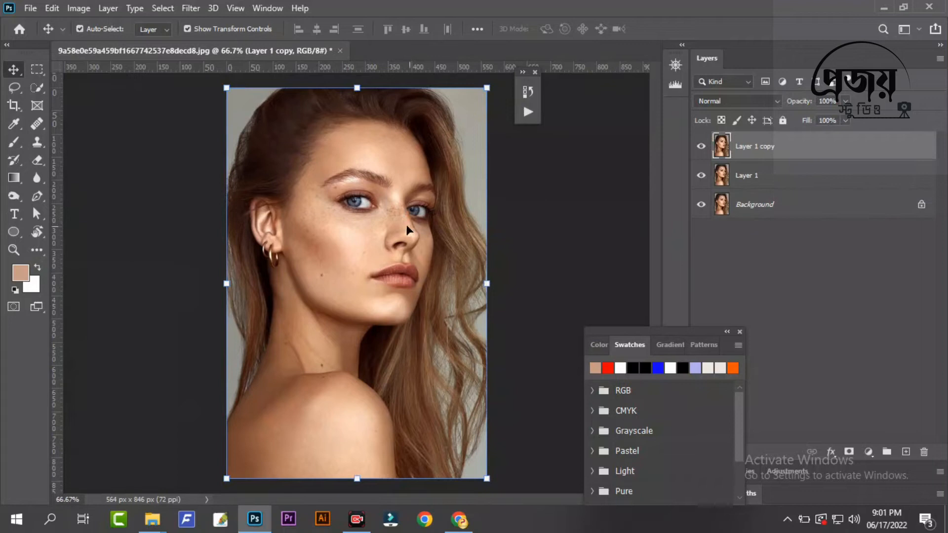
Patch the freckles on the bridge of the nose with clean nearby skin using the Patch tool
ctrl+click(519, 227)
drag(391, 198, 410, 195)
ctrl+click(371, 262)
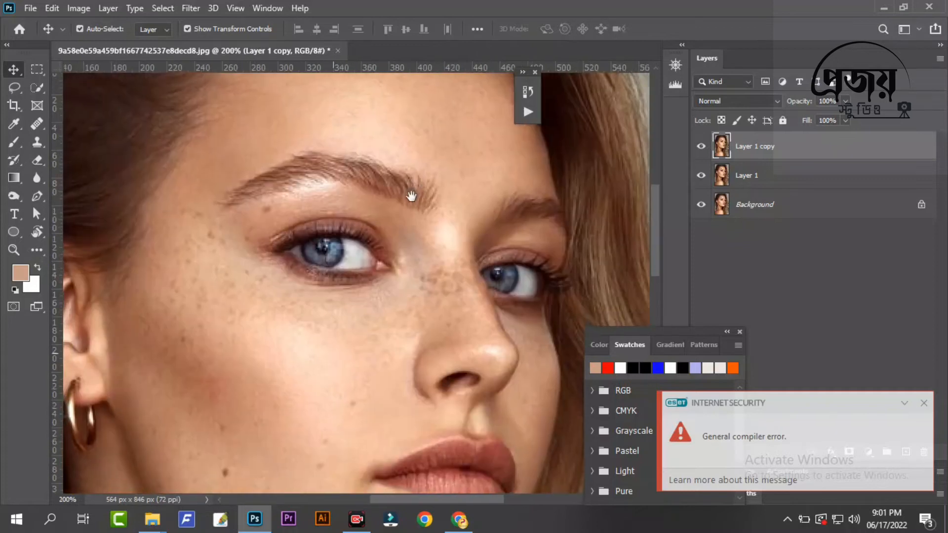
drag(346, 336, 379, 248)
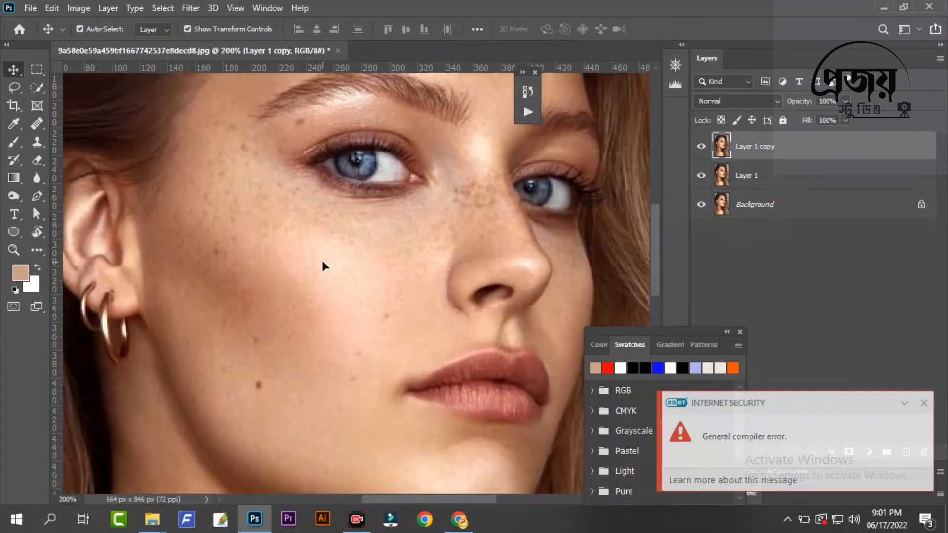
key(l)
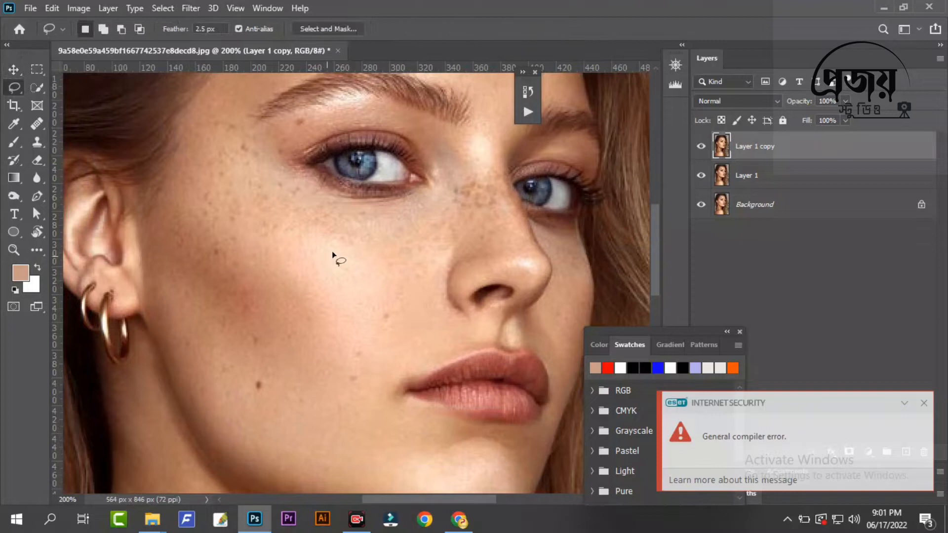
right_click(16, 88)
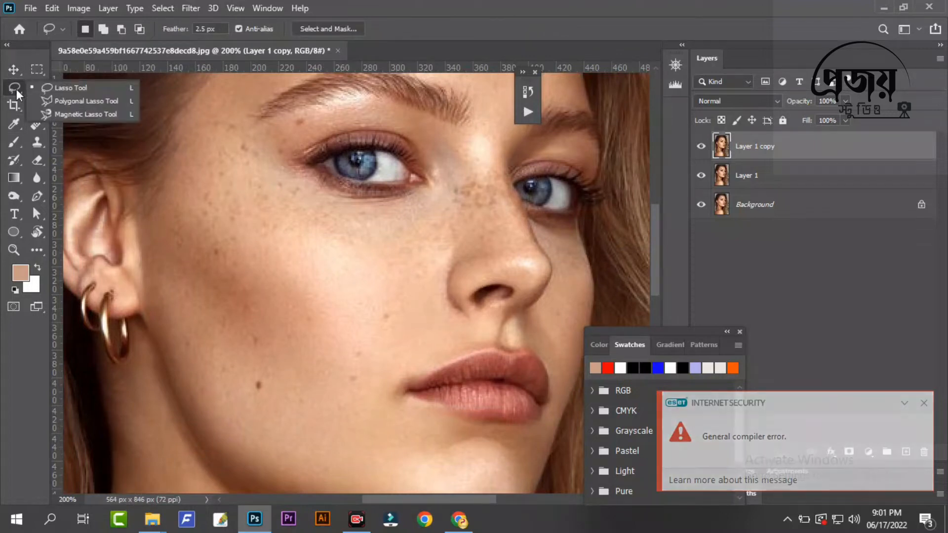
click(16, 89)
click(37, 123)
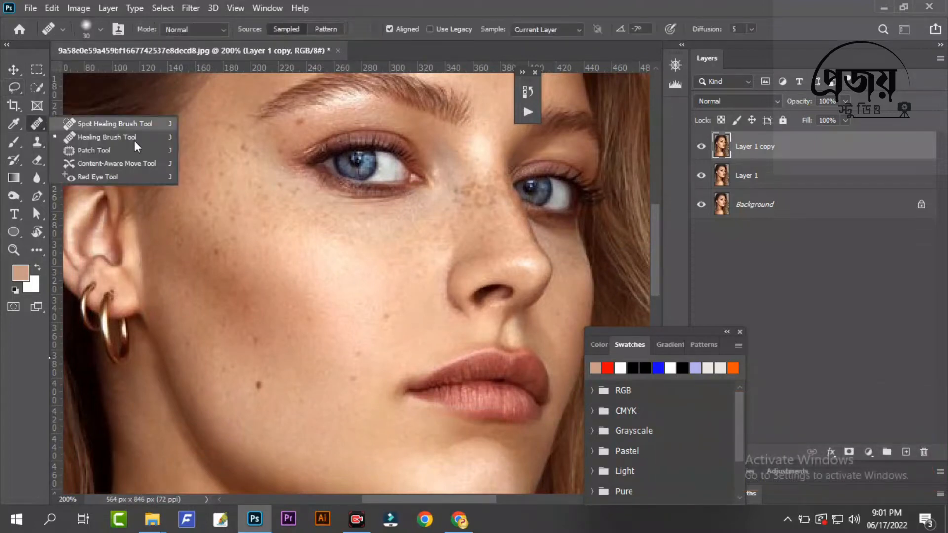
click(114, 150)
mouse_move(471, 200)
mouse_down()
mouse_move(461, 186)
mouse_move(450, 200)
mouse_move(466, 213)
mouse_move(503, 189)
mouse_move(477, 183)
mouse_move(471, 192)
mouse_up()
drag(481, 190, 434, 237)
key(ctrl+d)
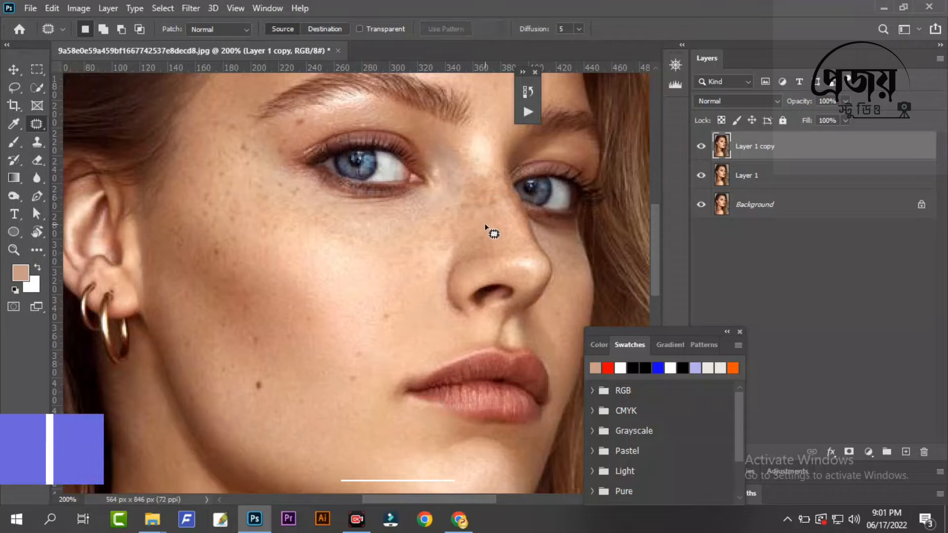
Patch the spots and freckles across the cheek and beneath the eye with clean skin
mouse_move(218, 222)
mouse_down()
mouse_move(230, 254)
mouse_move(228, 224)
mouse_move(248, 252)
mouse_move(213, 263)
mouse_move(225, 246)
mouse_up()
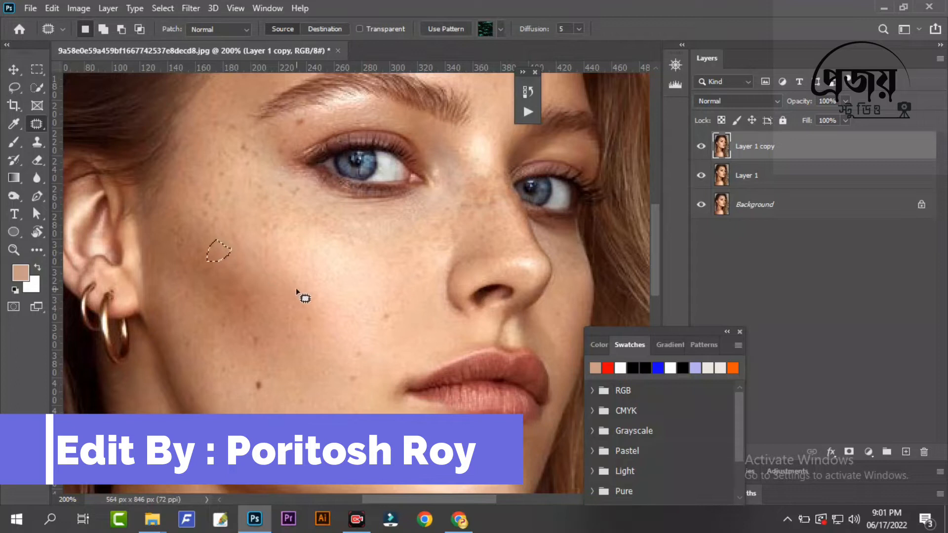
key(ctrl+d)
mouse_move(250, 328)
mouse_down()
mouse_move(283, 341)
mouse_move(240, 321)
mouse_move(324, 330)
mouse_move(350, 357)
mouse_move(364, 335)
mouse_up()
drag(349, 342, 320, 309)
mouse_move(345, 383)
mouse_down()
mouse_move(348, 370)
mouse_move(353, 394)
mouse_up()
mouse_move(368, 303)
mouse_down()
mouse_move(402, 321)
mouse_move(371, 301)
mouse_up()
drag(387, 309, 372, 345)
click(282, 267)
mouse_move(250, 182)
mouse_down()
mouse_move(288, 190)
mouse_move(261, 189)
mouse_up()
mouse_move(271, 197)
mouse_down()
mouse_move(311, 217)
mouse_move(287, 195)
mouse_move(329, 208)
mouse_move(311, 217)
mouse_move(324, 219)
mouse_move(323, 244)
mouse_move(353, 211)
mouse_move(356, 259)
mouse_move(385, 252)
mouse_move(395, 235)
mouse_move(382, 260)
mouse_move(415, 246)
mouse_move(403, 234)
mouse_move(387, 280)
mouse_up()
click(339, 230)
click(301, 254)
Examine the patched skin around the nose, eyes and cheek, both in full view and close up
mouse_move(448, 212)
mouse_down()
mouse_move(440, 214)
mouse_move(434, 336)
mouse_up()
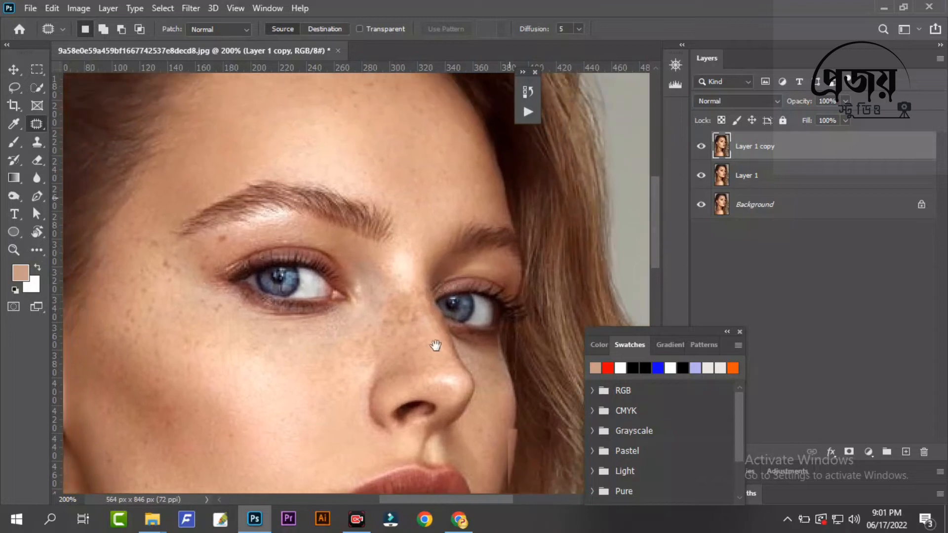
drag(368, 222, 380, 124)
alt+click(407, 306)
alt+click(408, 305)
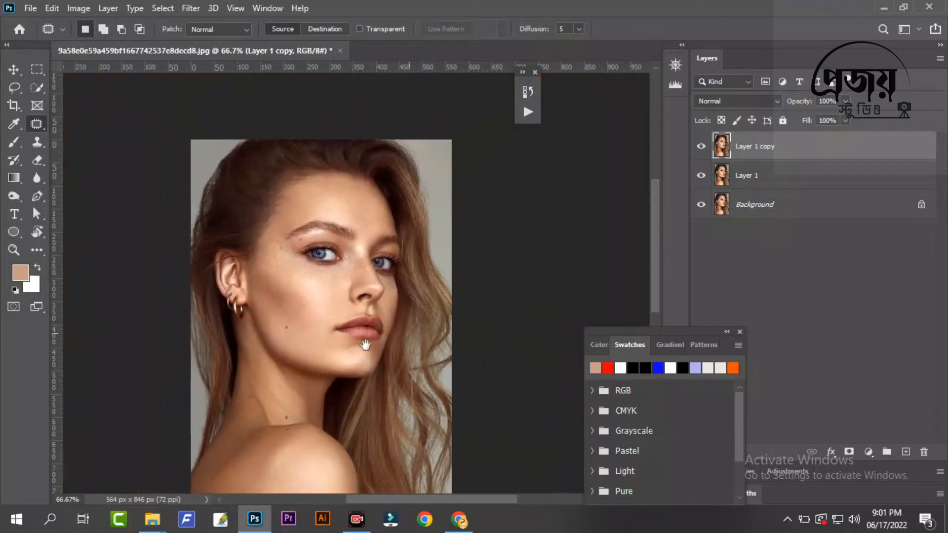
ctrl+click(307, 343)
drag(354, 275, 339, 372)
ctrl+click(382, 298)
scroll(382, 299, down, 3)
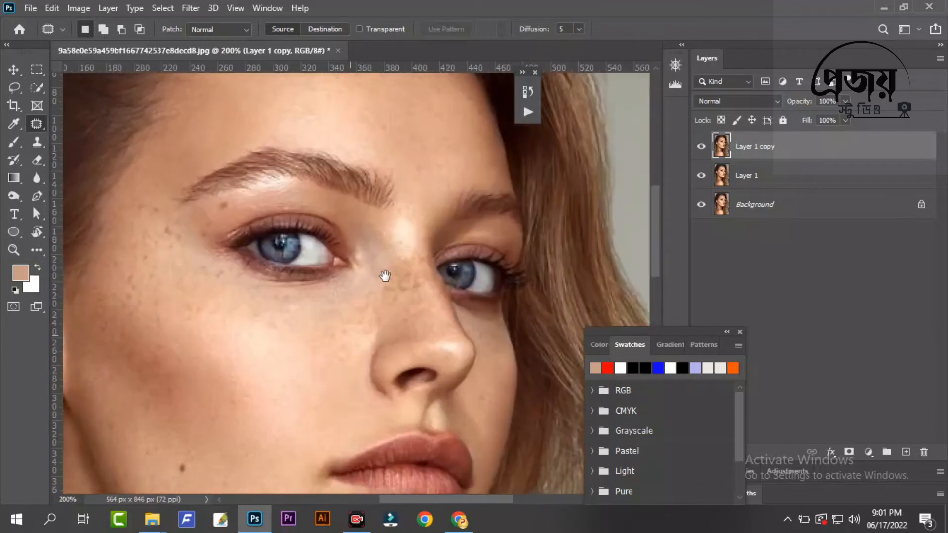
scroll(398, 301, up, 3)
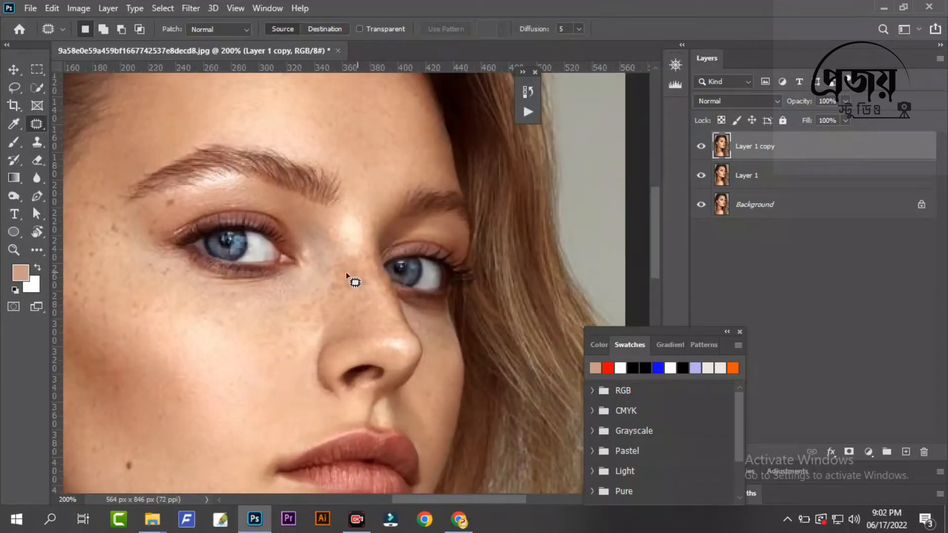
Switch to the Healing Brush and duplicate the Layer 1 copy layer
right_click(34, 127)
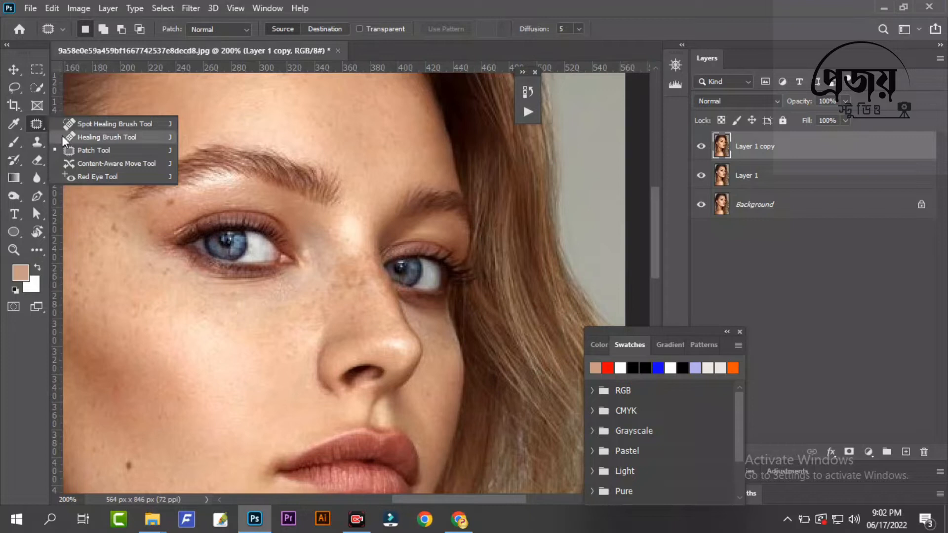
click(61, 136)
key(ctrl+j)
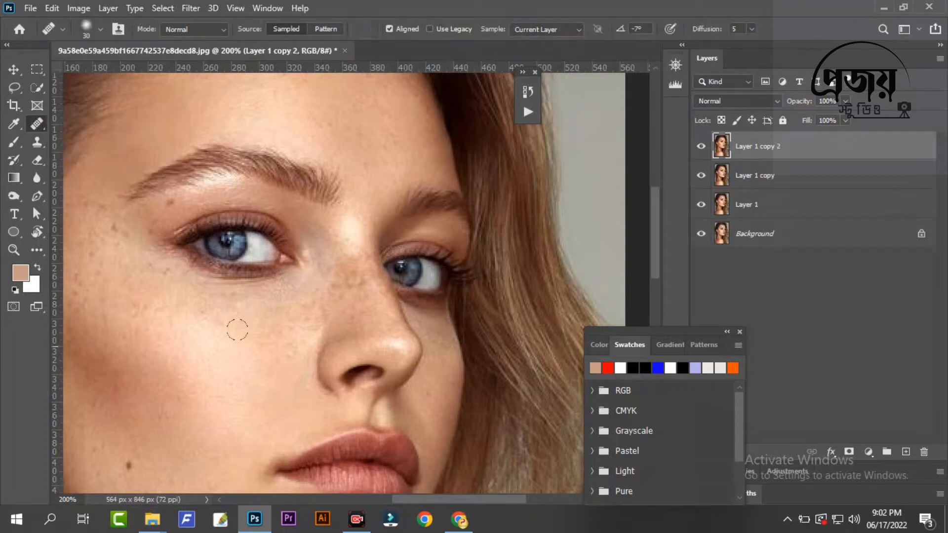
Heal the remaining freckles on the nose bridge with a 20 px brush, using skin sampled from the cheek
alt+click(248, 344)
click(343, 285)
drag(342, 267, 342, 263)
right_click(342, 276)
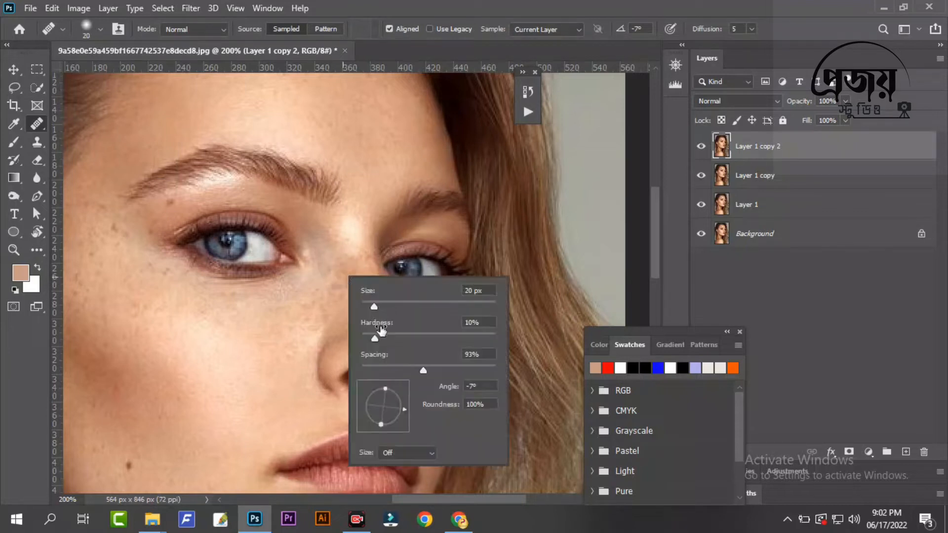
key(Escape)
click(351, 267)
click(345, 262)
click(349, 284)
mouse_move(353, 260)
mouse_down()
mouse_move(356, 290)
mouse_move(346, 267)
mouse_move(365, 272)
mouse_up()
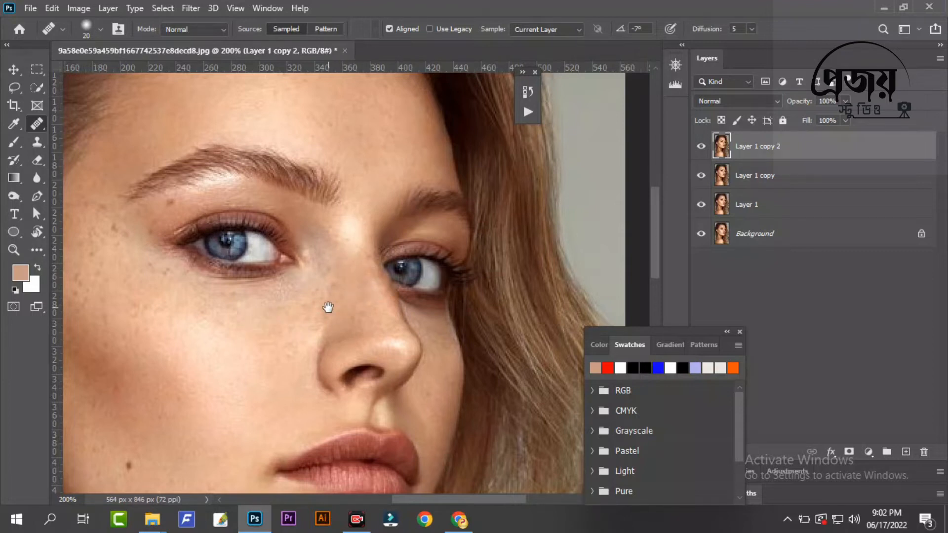
Increase contrast with Curves by moving the black point to input 16 and the white point to input 222
scroll(328, 307, down, 3)
key(ctrl+m)
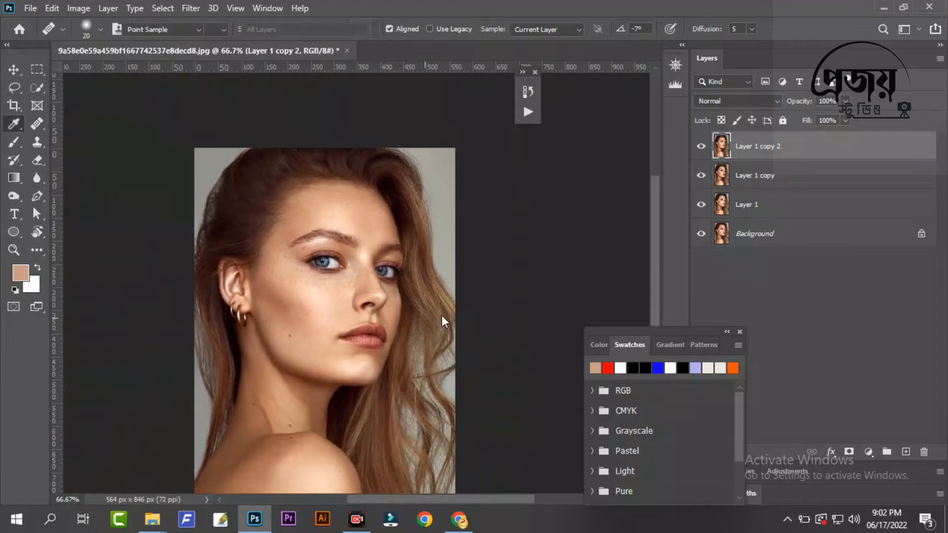
drag(511, 346, 521, 346)
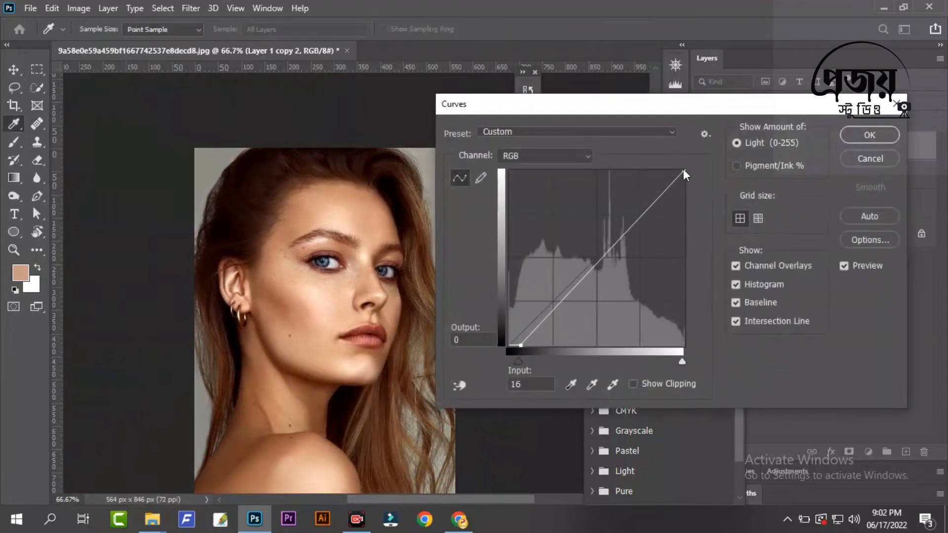
drag(684, 171, 661, 170)
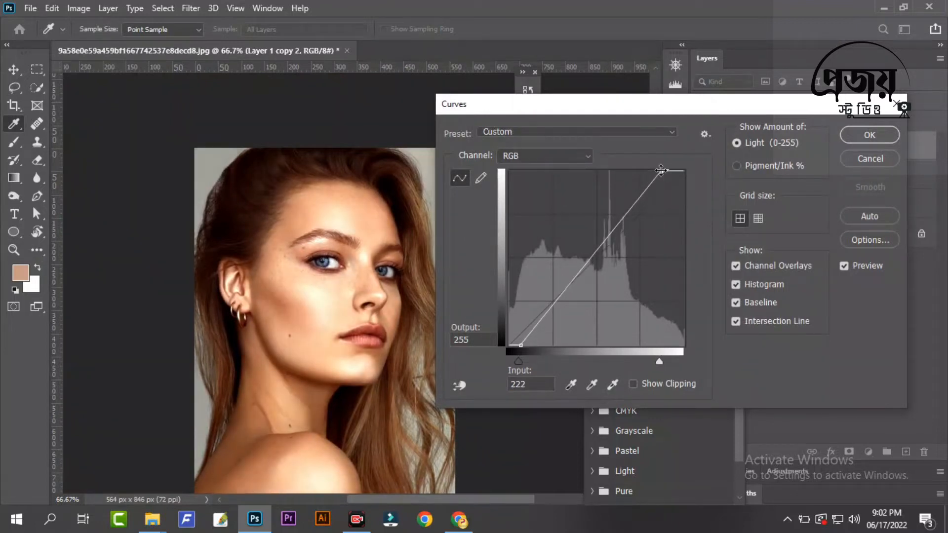
key(Return)
Brighten the midtones with a second Curves adjustment, raising input 118 to output 127
scroll(286, 328, up, 3)
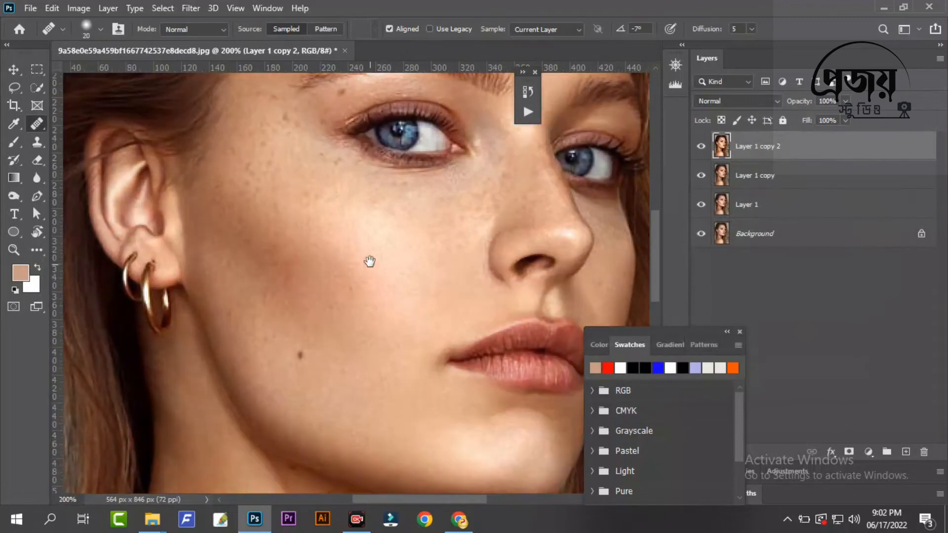
drag(362, 259, 359, 280)
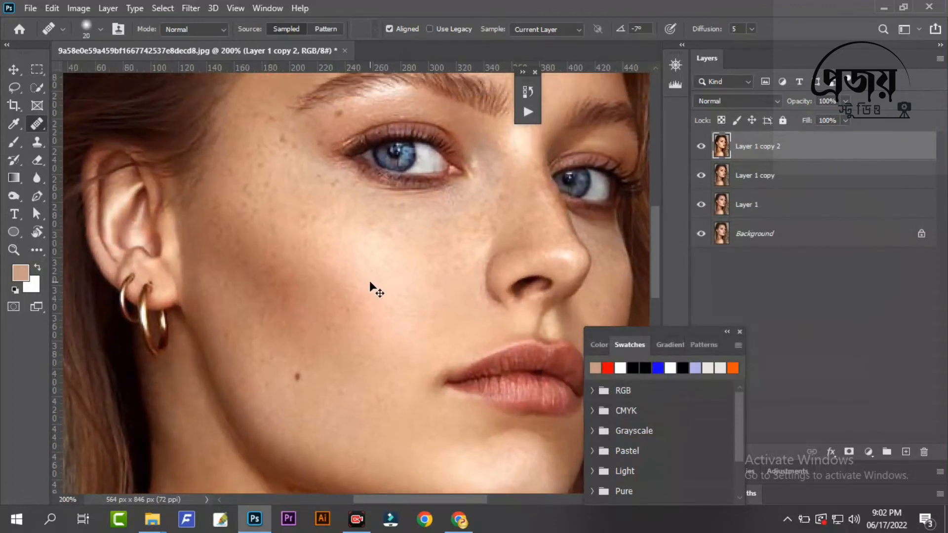
key(ctrl+m)
drag(591, 263, 590, 258)
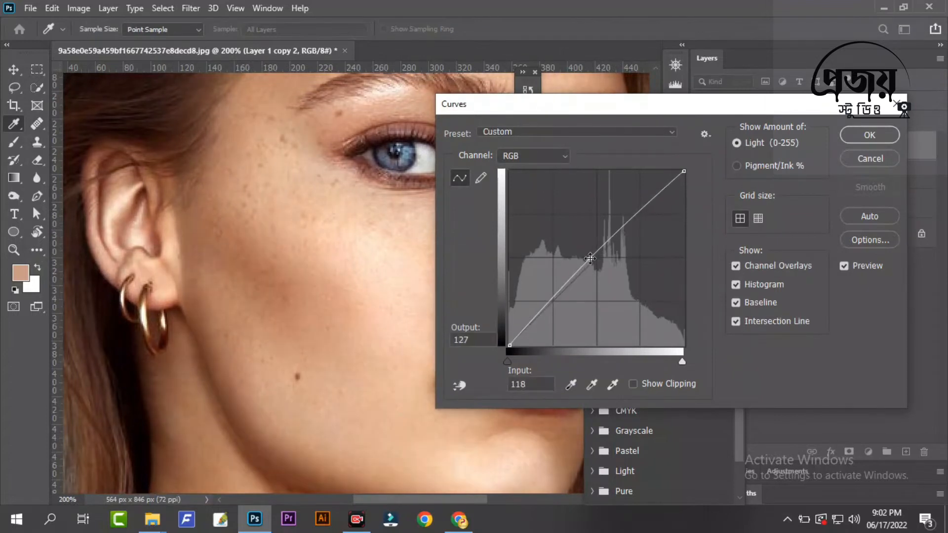
key(Return)
Invert the colors of Layer 1 copy 2 and set its blend mode to Vivid Light
drag(424, 250, 413, 318)
scroll(412, 317, down, 1)
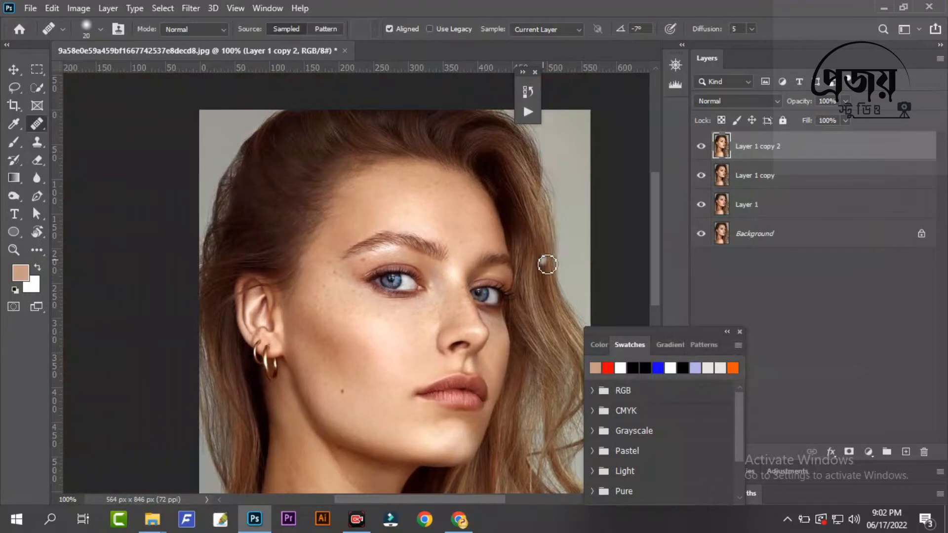
key(ctrl+i)
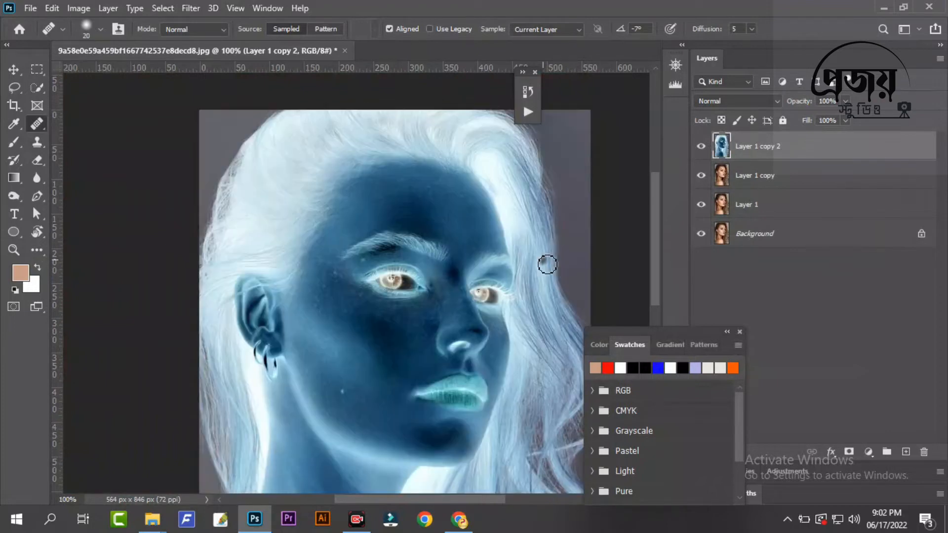
click(735, 101)
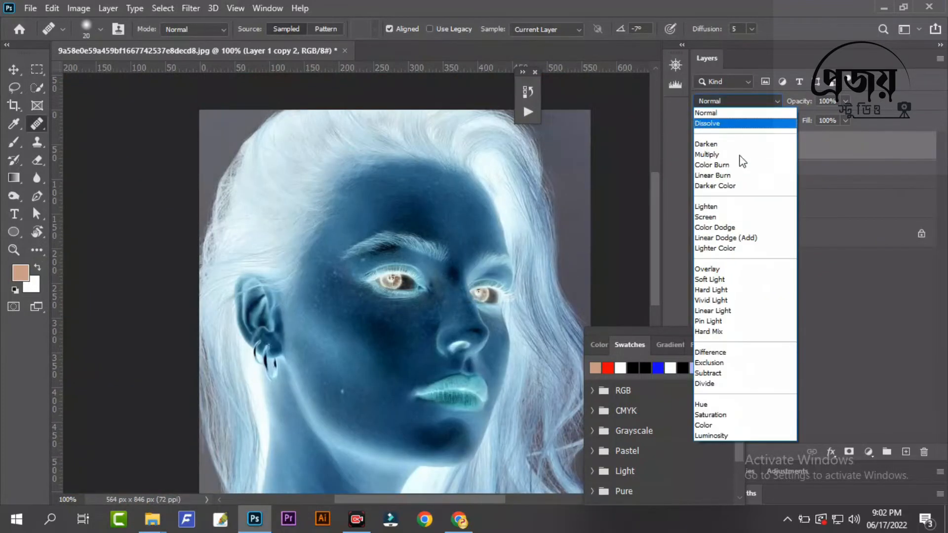
click(719, 299)
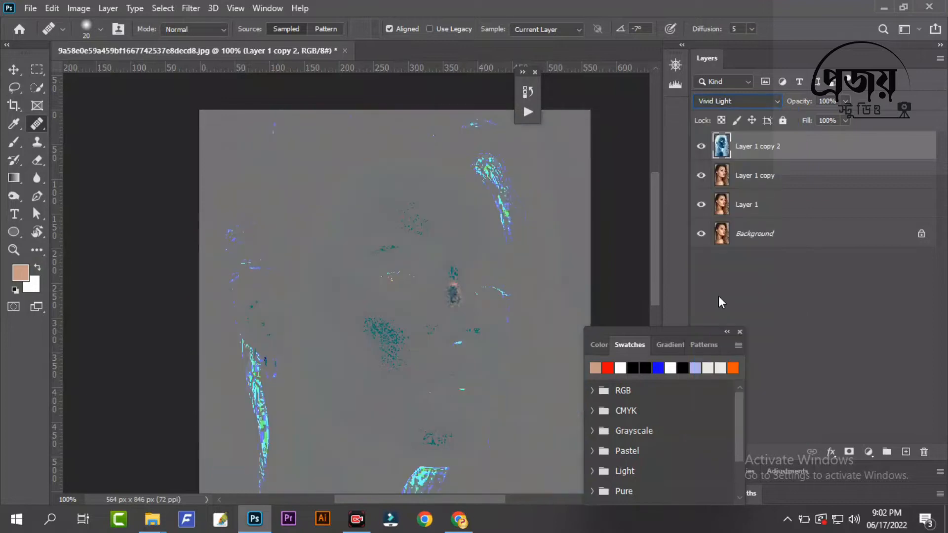
Apply a High Pass filter with an 8.6 pixel radius to Layer 1 copy 2
click(184, 11)
mouse_move(344, 282)
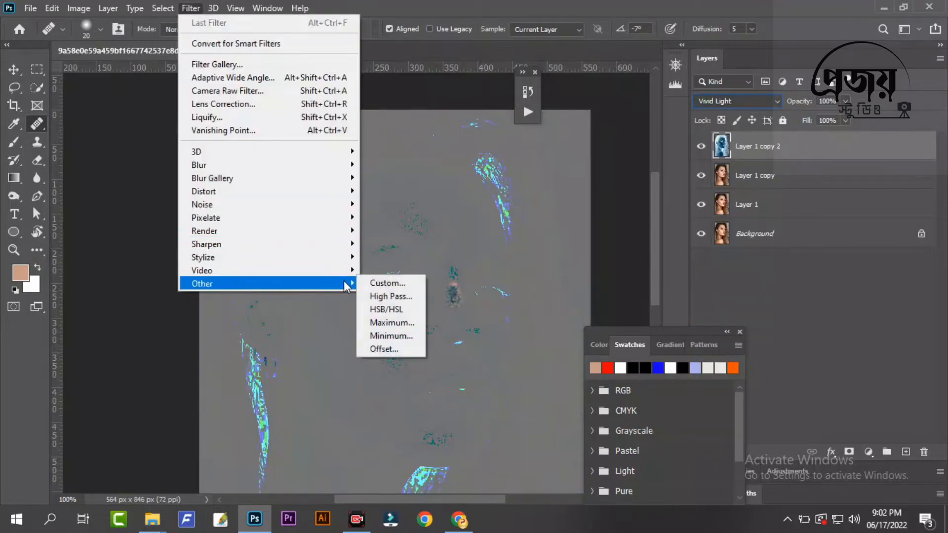
click(391, 297)
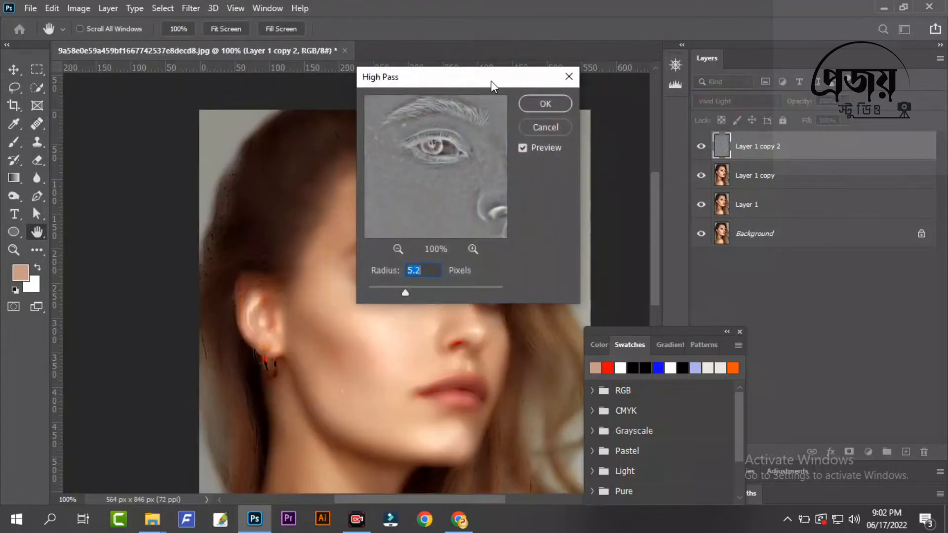
drag(490, 81, 617, 69)
ctrl+click(419, 350)
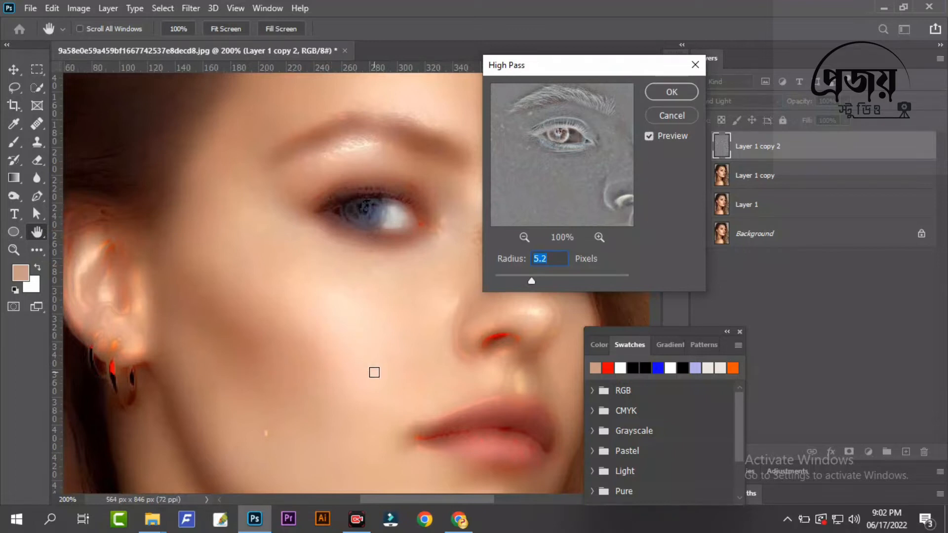
text(24)
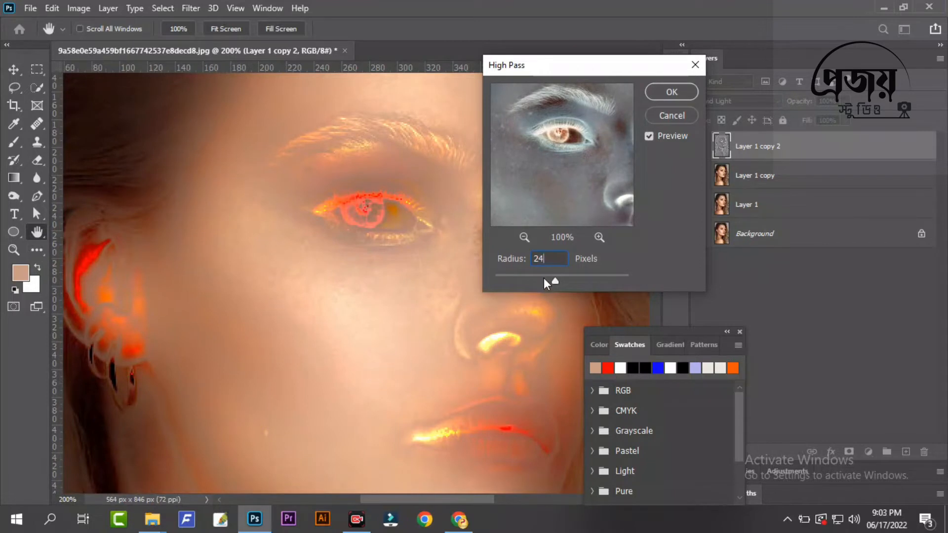
click(544, 277)
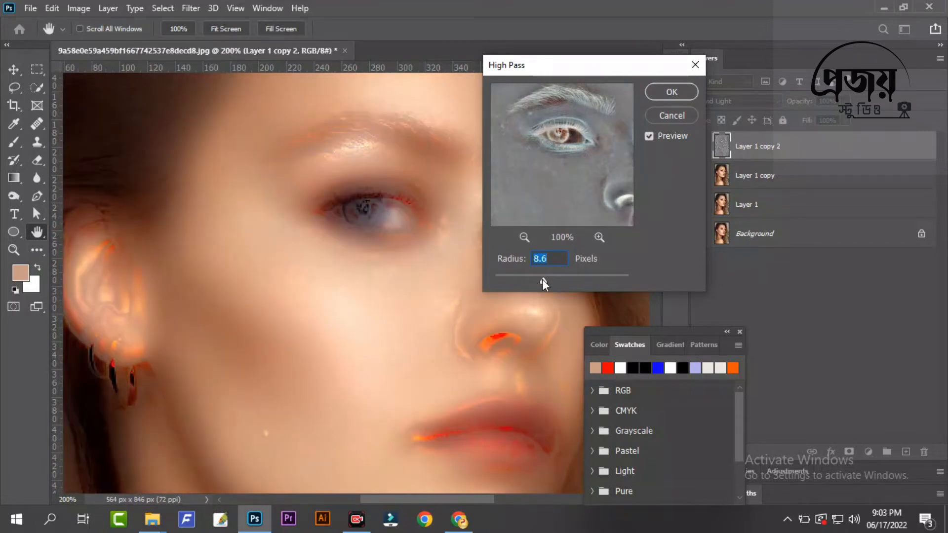
click(659, 91)
key(j)
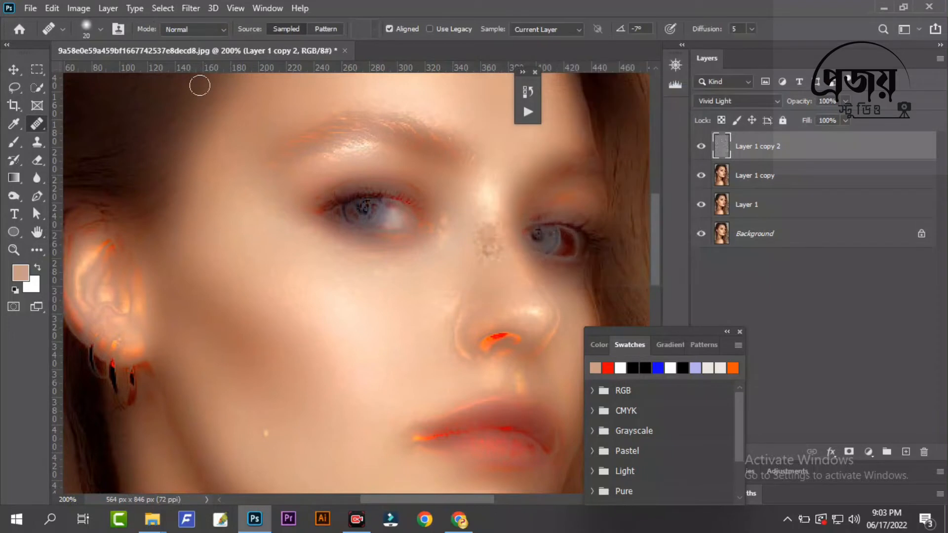
Try a Gaussian Blur with a 1.1 pixel radius on Layer 1 copy 2
click(193, 7)
mouse_move(247, 166)
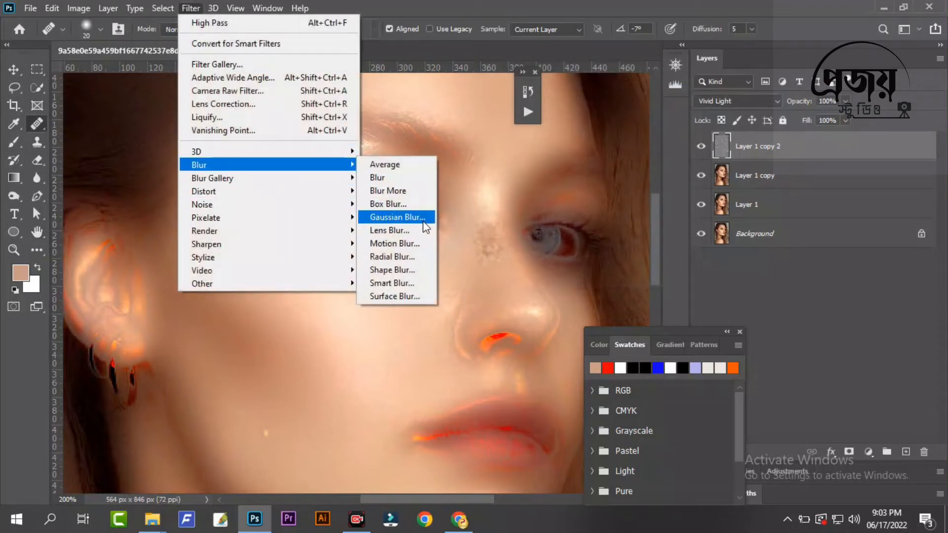
click(397, 217)
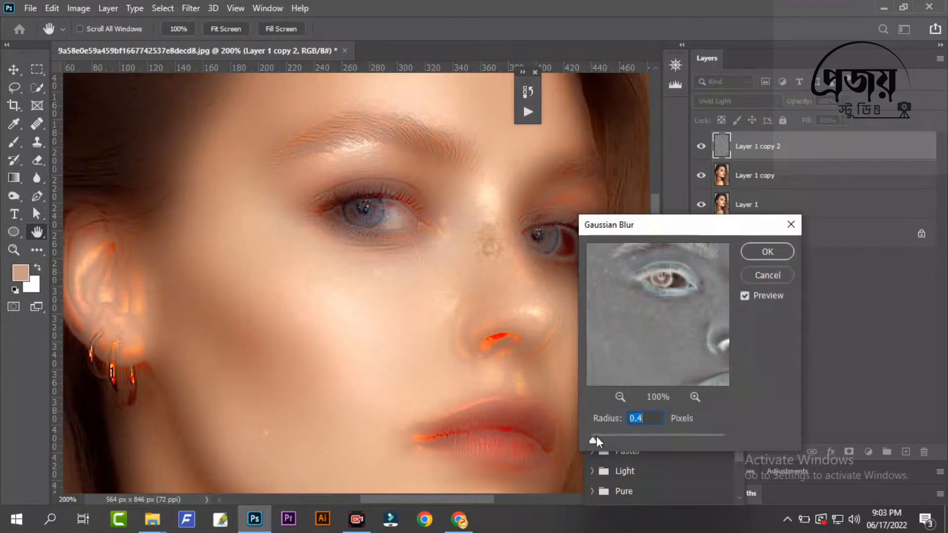
drag(597, 438, 599, 440)
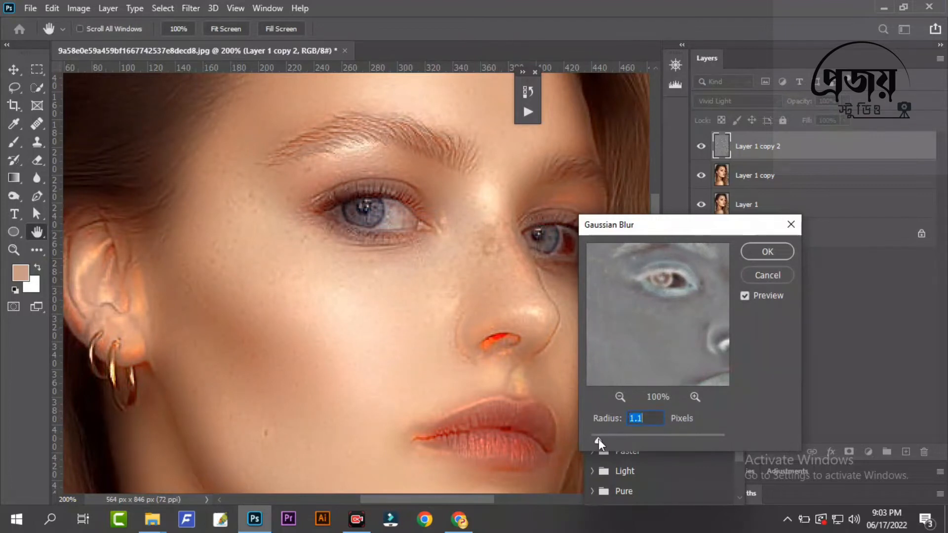
click(768, 275)
key(j)
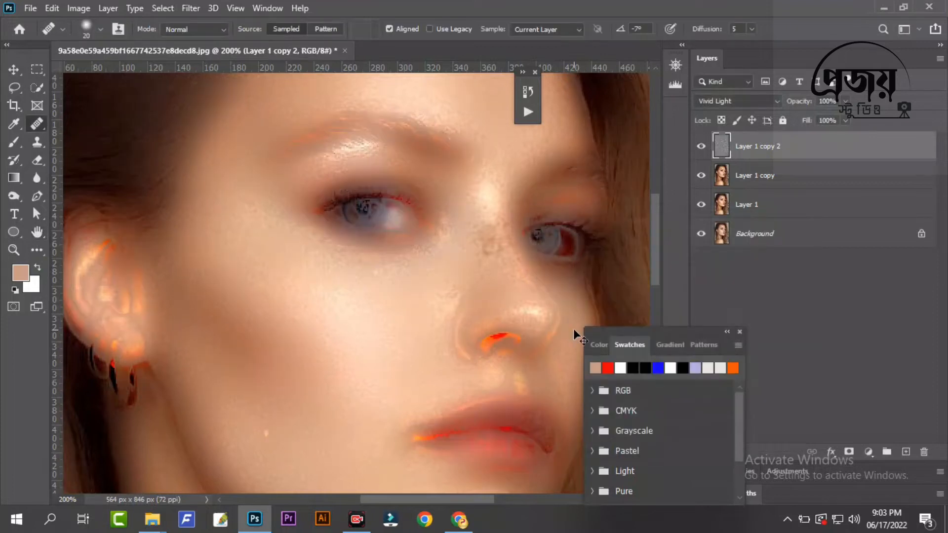
Undo the blur and High Pass on Layer 1 copy 2, and try High Pass radii of 24 and 20 pixels
key(ctrl+z)
click(189, 8)
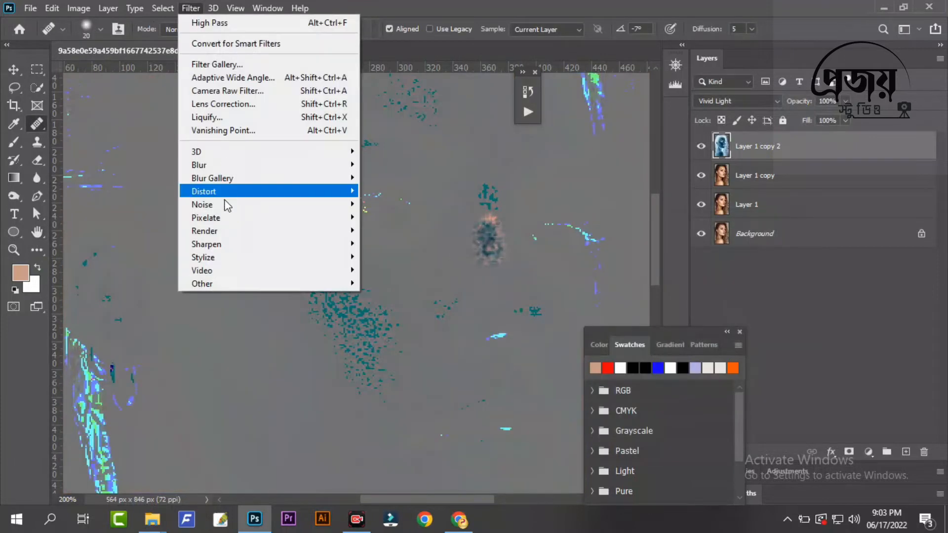
mouse_move(240, 282)
click(390, 296)
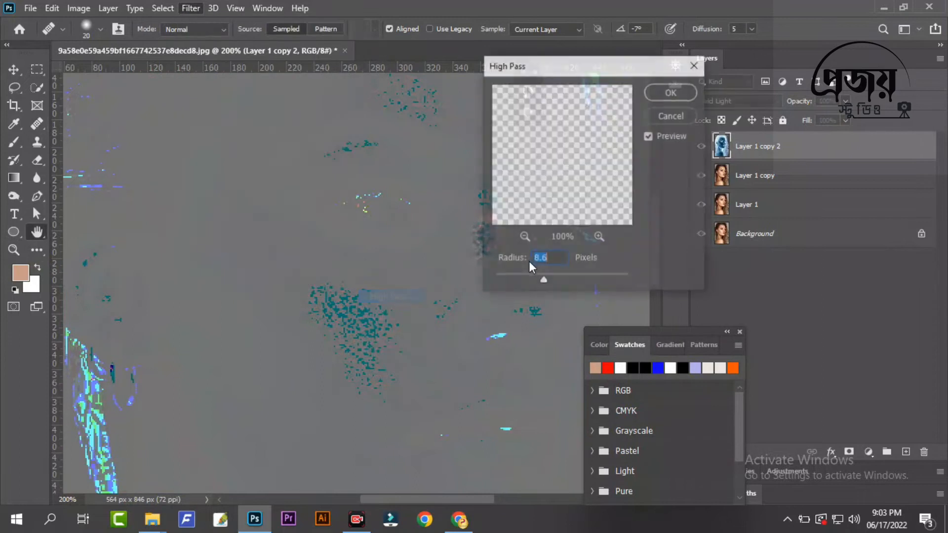
text(24)
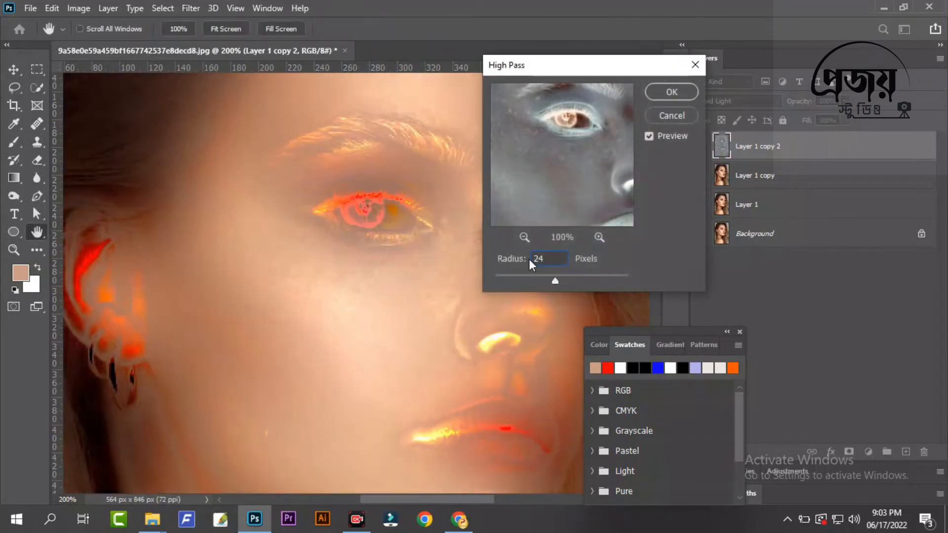
key(BackSpace)
text(0)
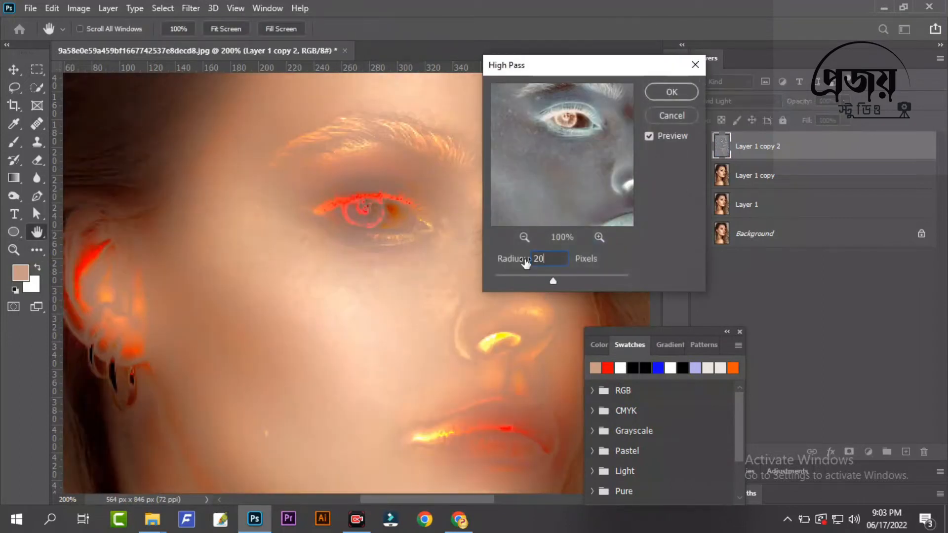
key(BackSpace)
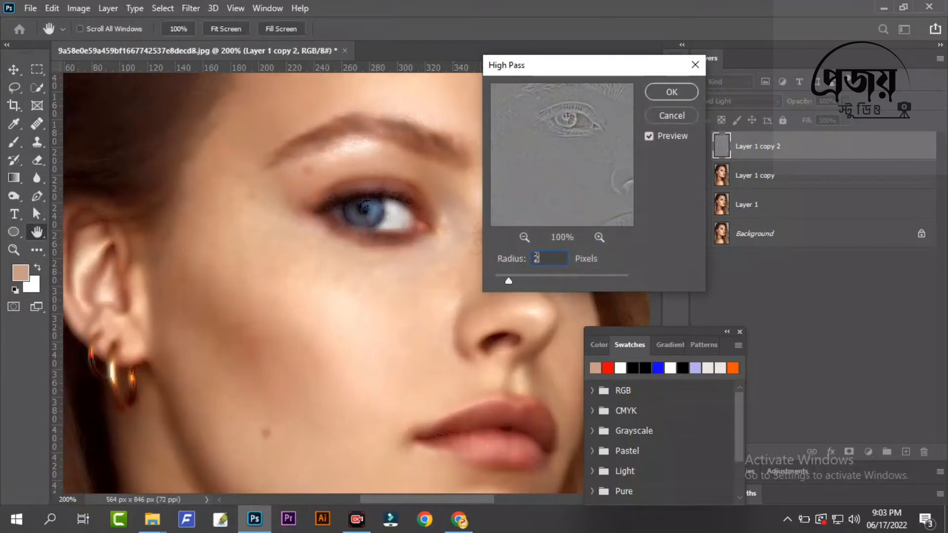
Lower the High Pass radius to 7.2 pixels and apply the filter to Layer 1 copy 2
text(8)
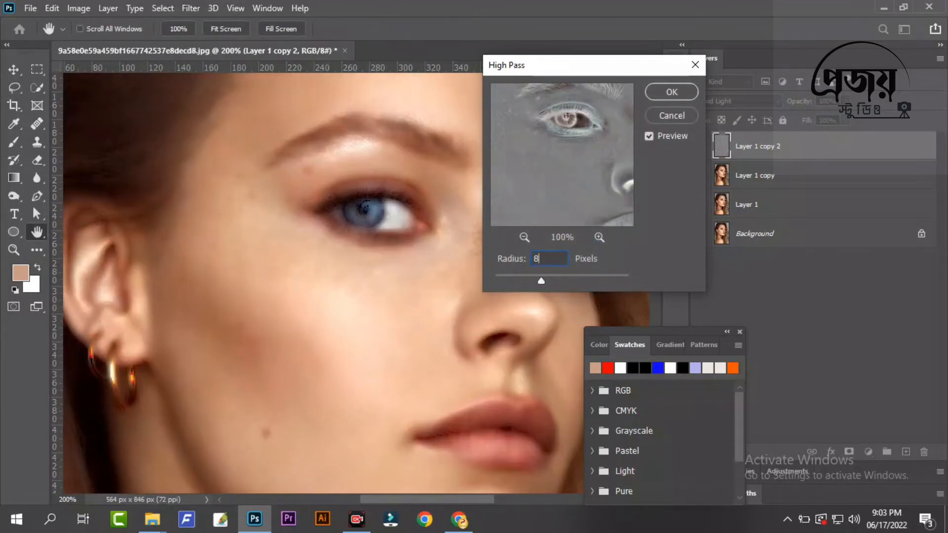
key(Down)
key(Down)
key(Down)
key(Down)
key(Down)
key(Down)
key(Down)
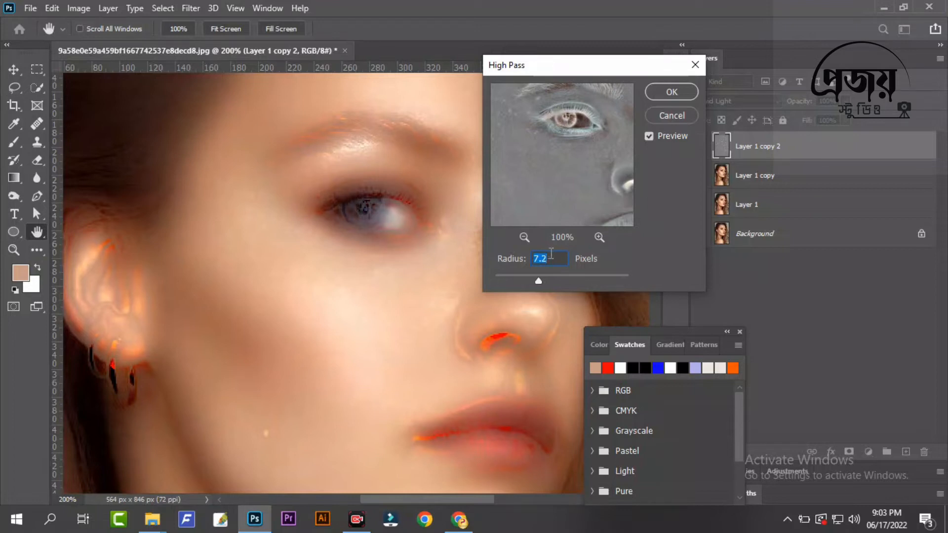
key(Return)
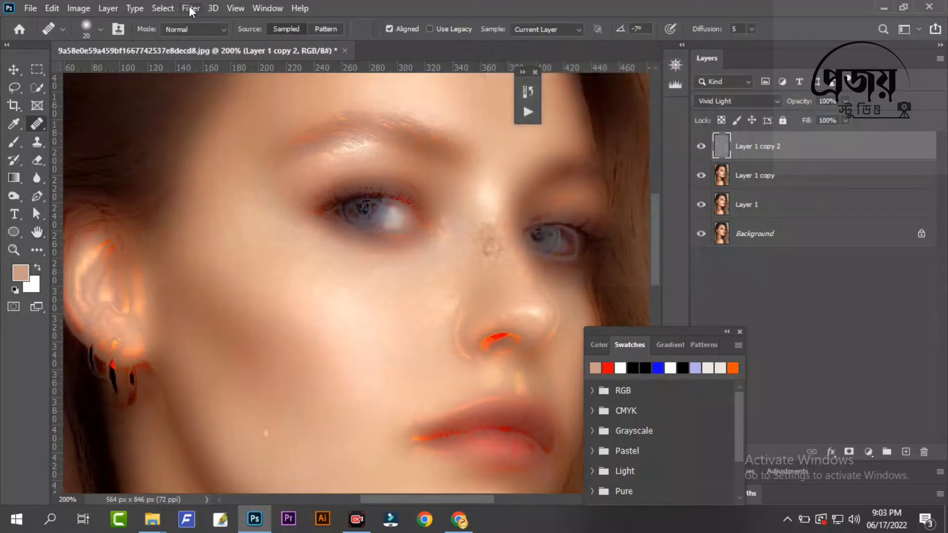
Apply a Gaussian Blur with a 2.4 pixel radius to Layer 1 copy 2
click(189, 8)
mouse_move(276, 165)
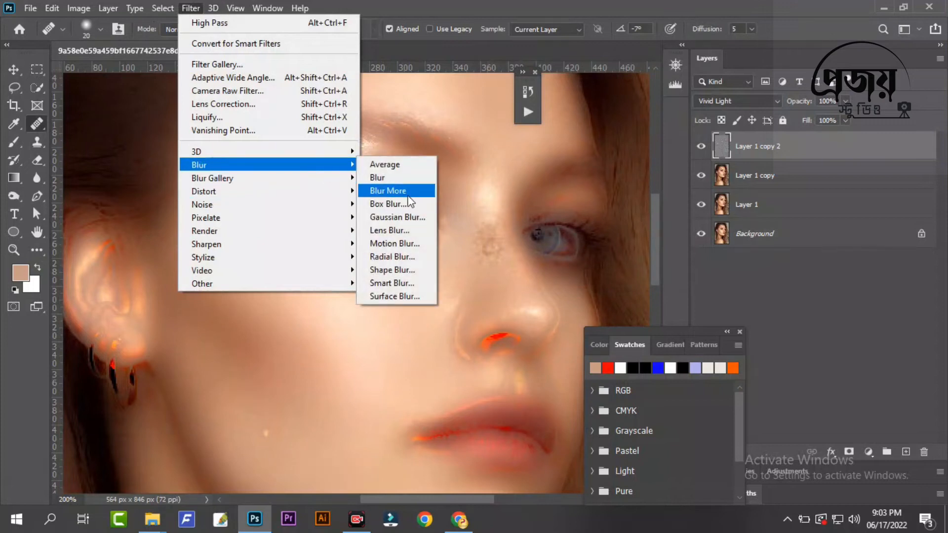
click(402, 220)
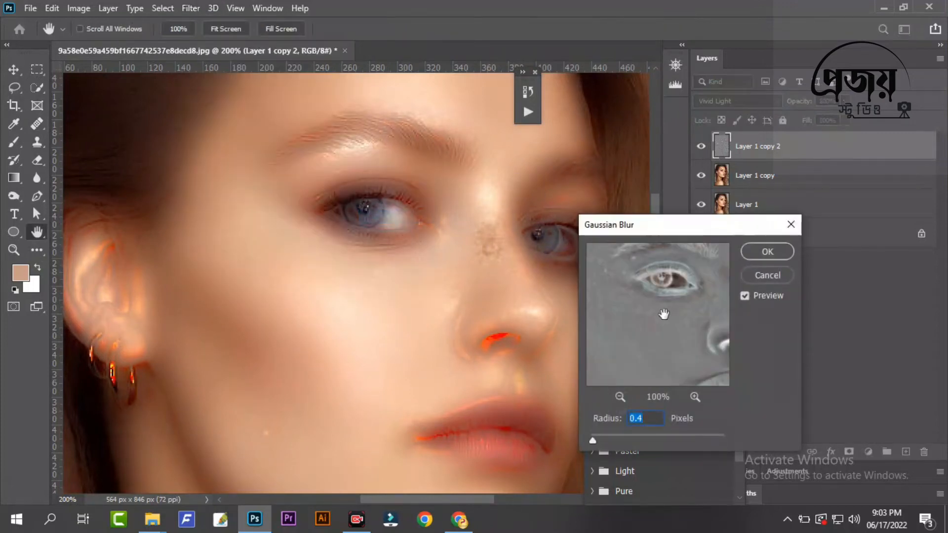
mouse_move(605, 437)
mouse_down()
mouse_move(647, 431)
mouse_move(607, 441)
mouse_up()
key(Return)
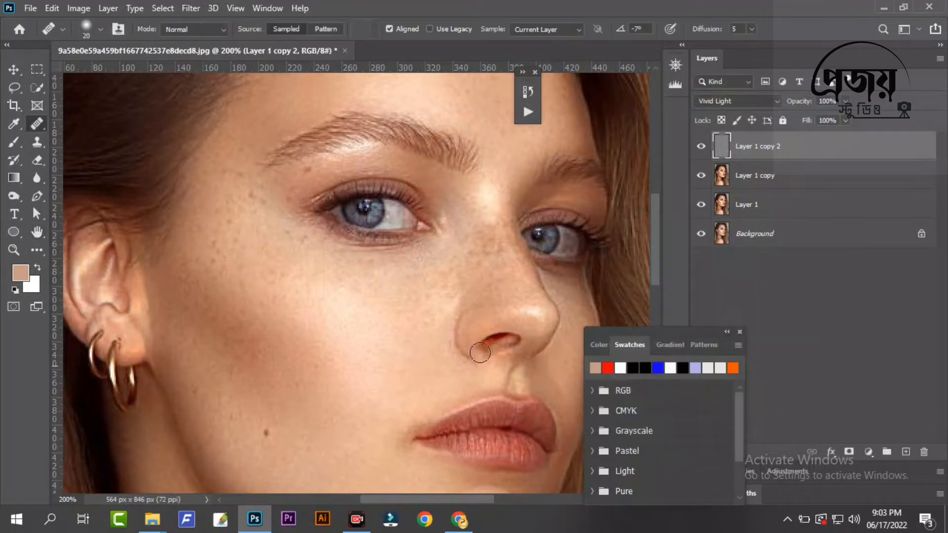
click(163, 8)
mouse_move(191, 9)
mouse_move(229, 281)
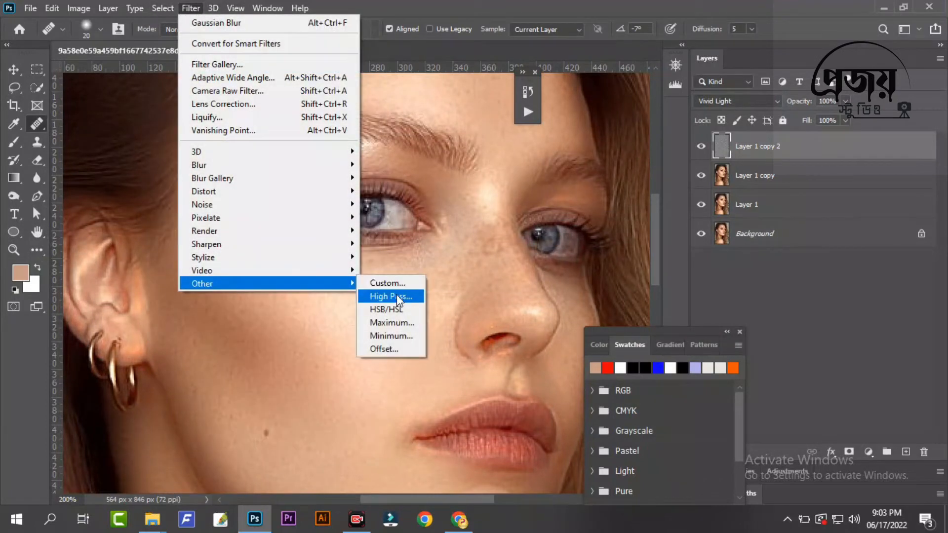
click(396, 294)
drag(541, 277, 618, 273)
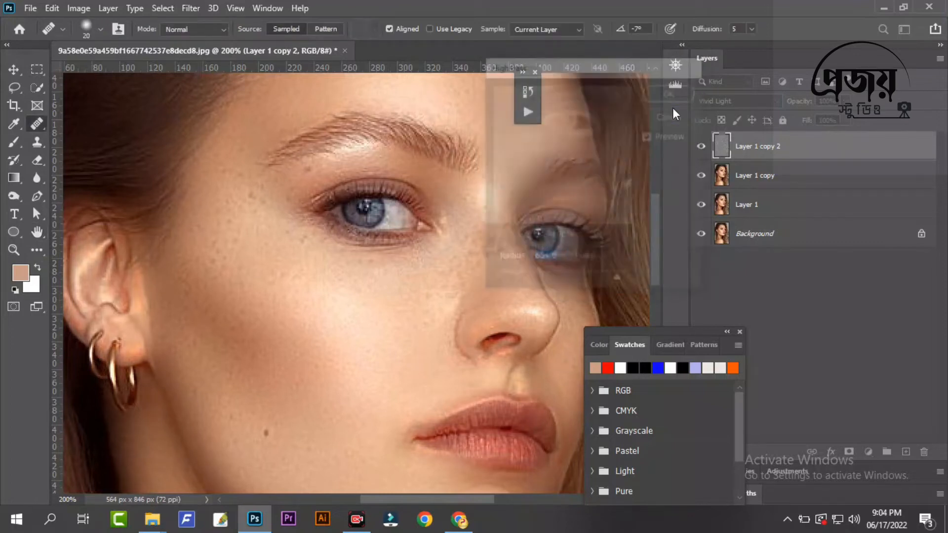
Add a black mask to Layer 1 copy 2 and paint white over part of the forehead with the Brush tool
key(ctrl+minus)
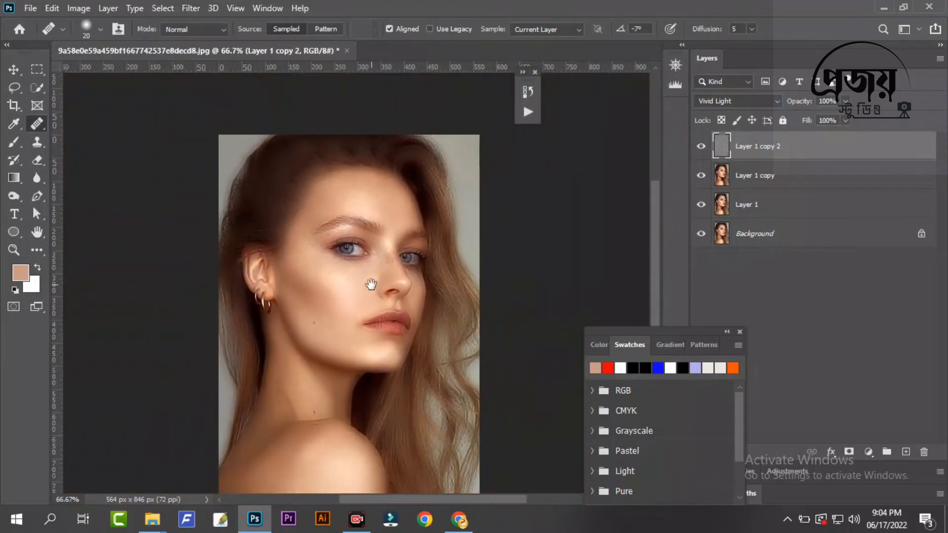
scroll(343, 306, up, 2)
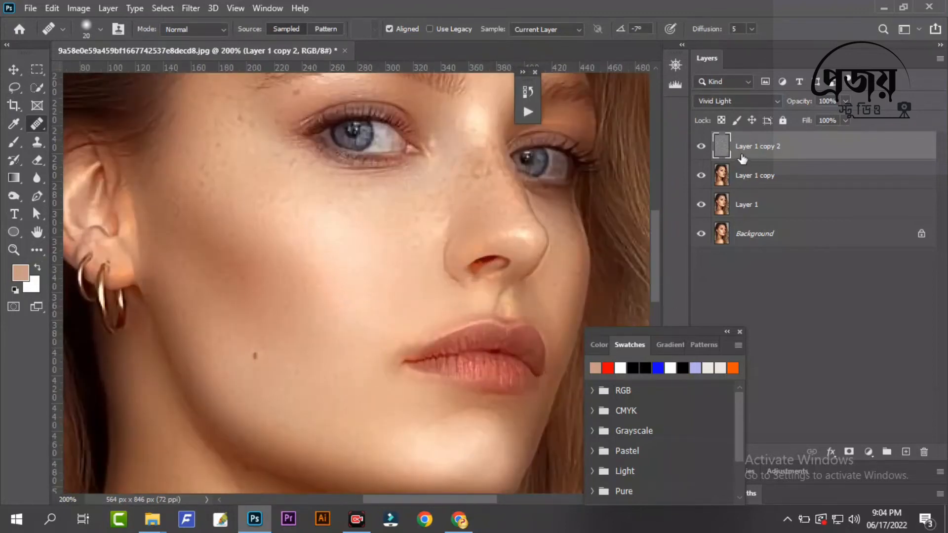
alt+click(849, 452)
key(ctrl+minus)
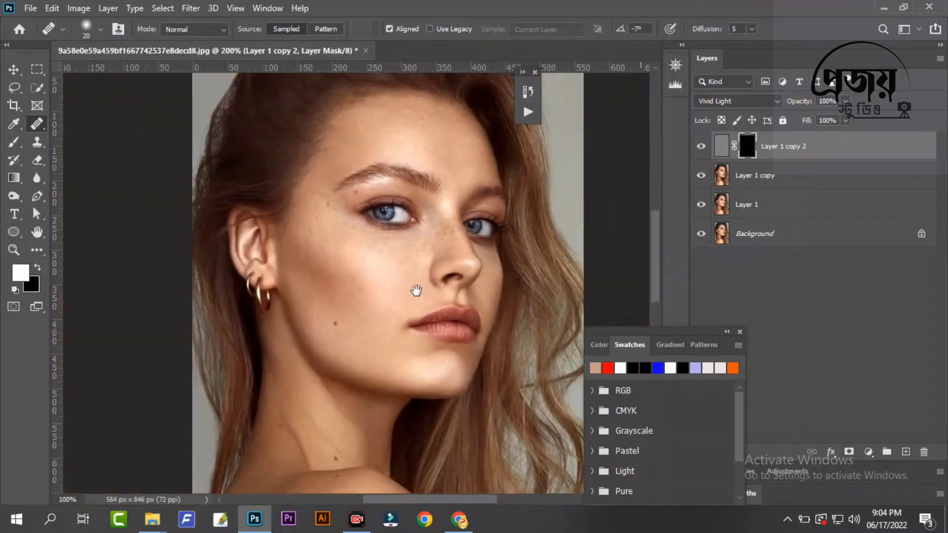
key(b)
scroll(337, 274, up, 1)
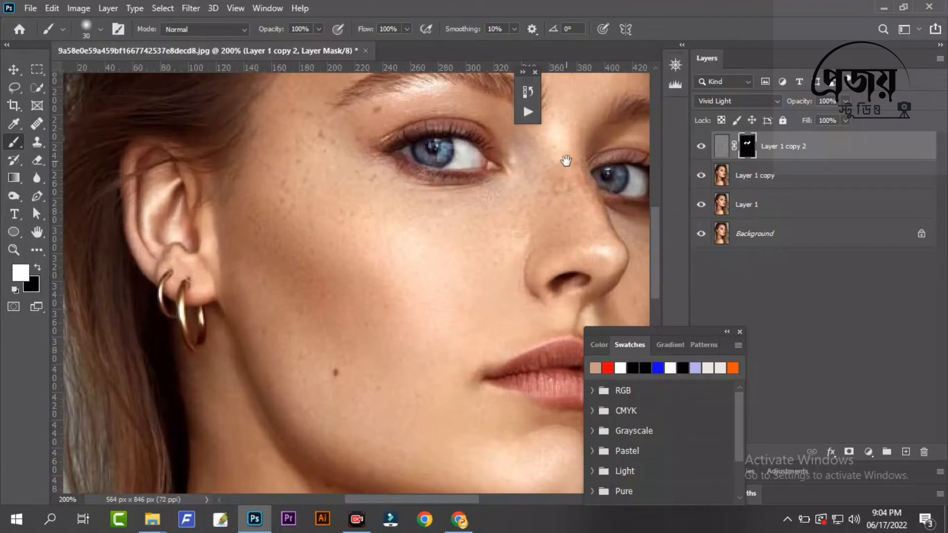
Undo the mask and filters on Layer 1 copy 2, and apply High Pass with a 24 pixel radius
drag(566, 161, 541, 295)
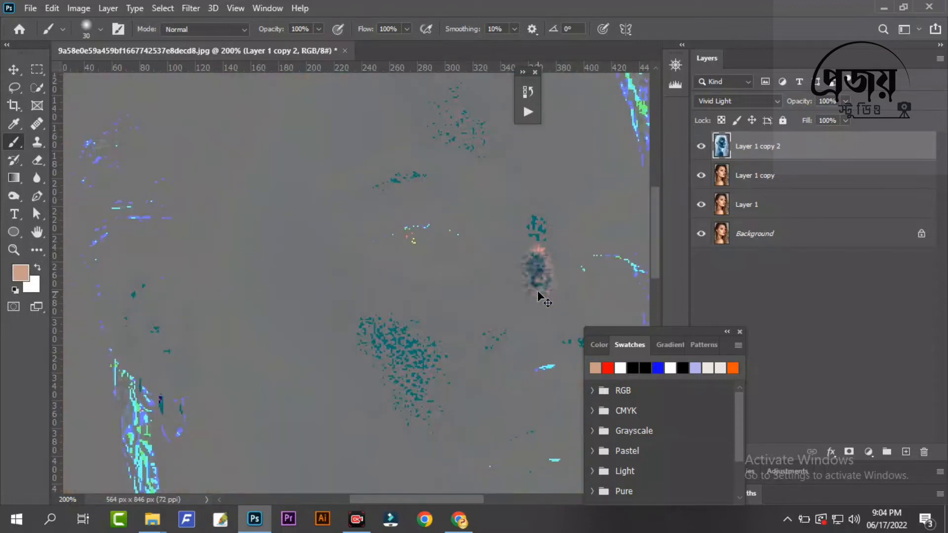
click(189, 9)
mouse_move(232, 284)
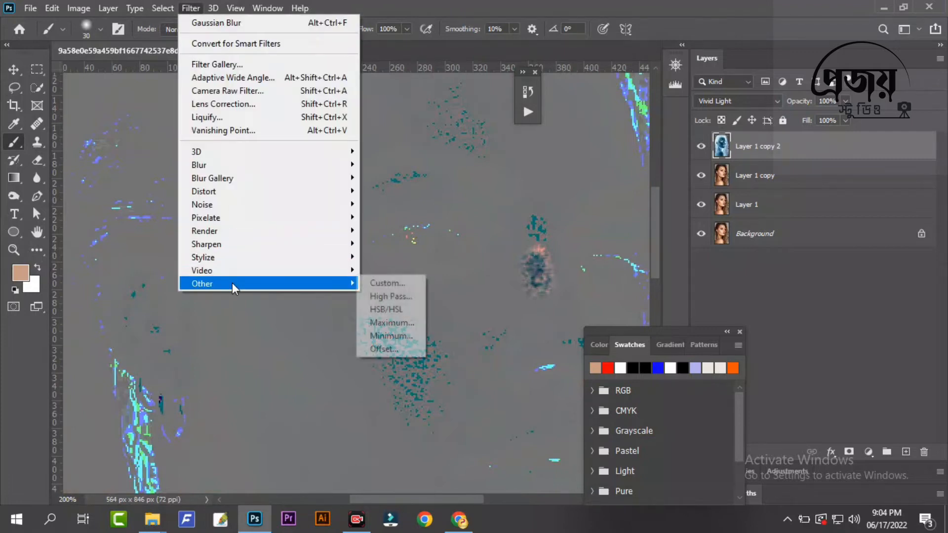
click(403, 296)
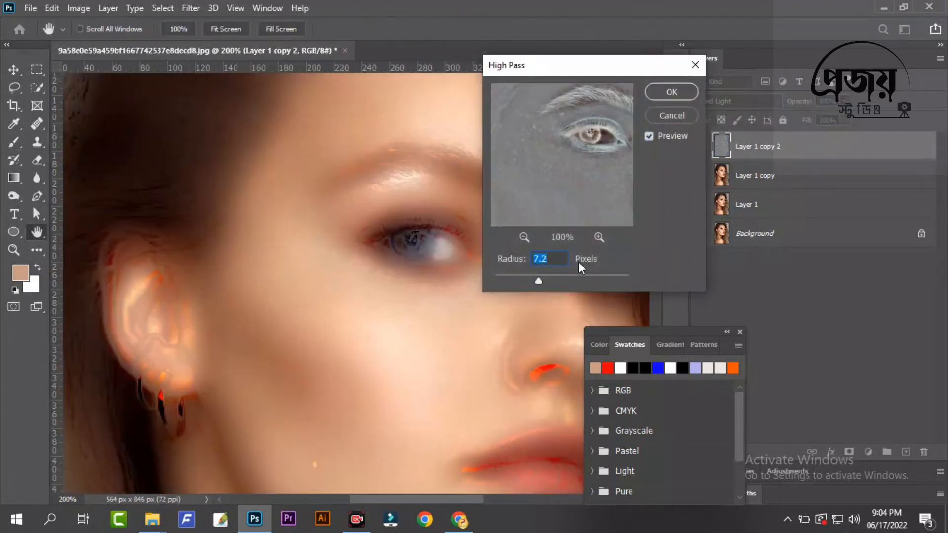
text(24)
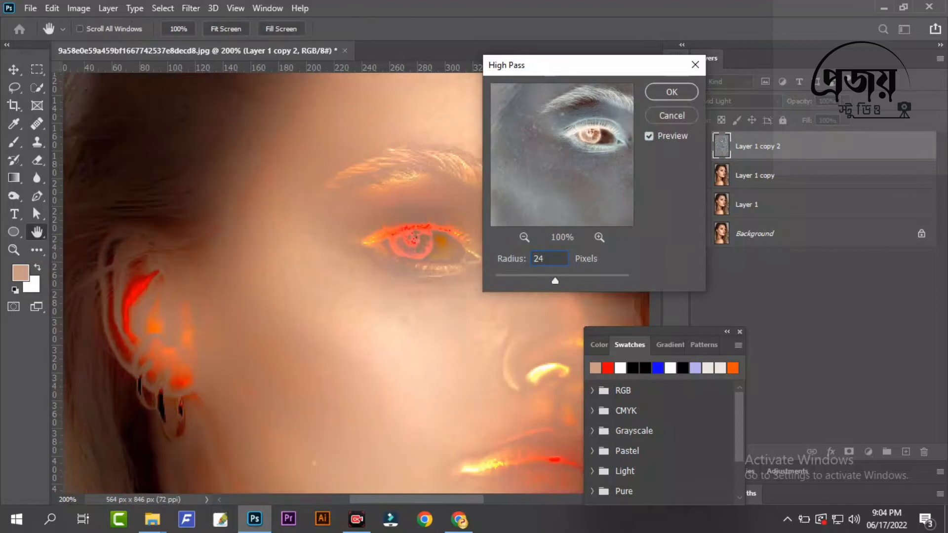
key(Return)
key(b)
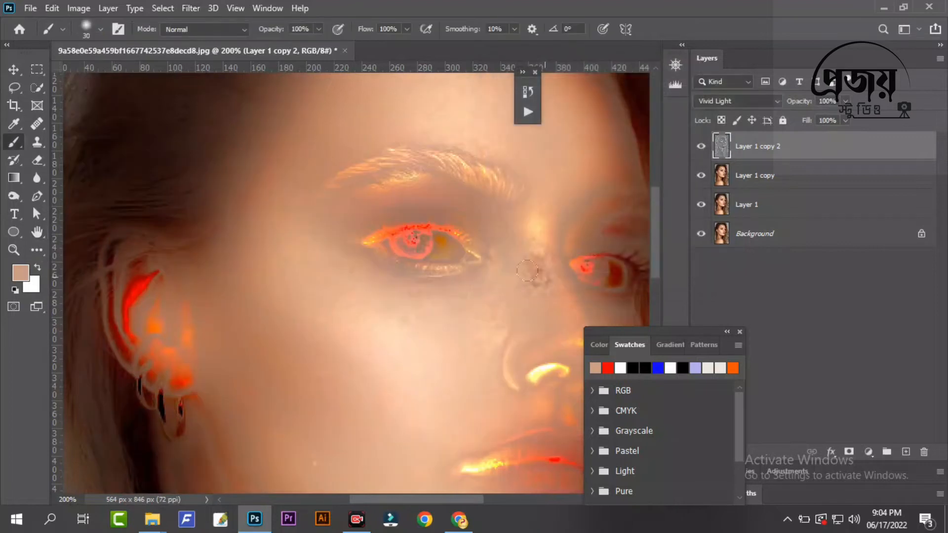
Try a Gaussian Blur with a 4.2 pixel radius on Layer 1 copy 2
click(198, 6)
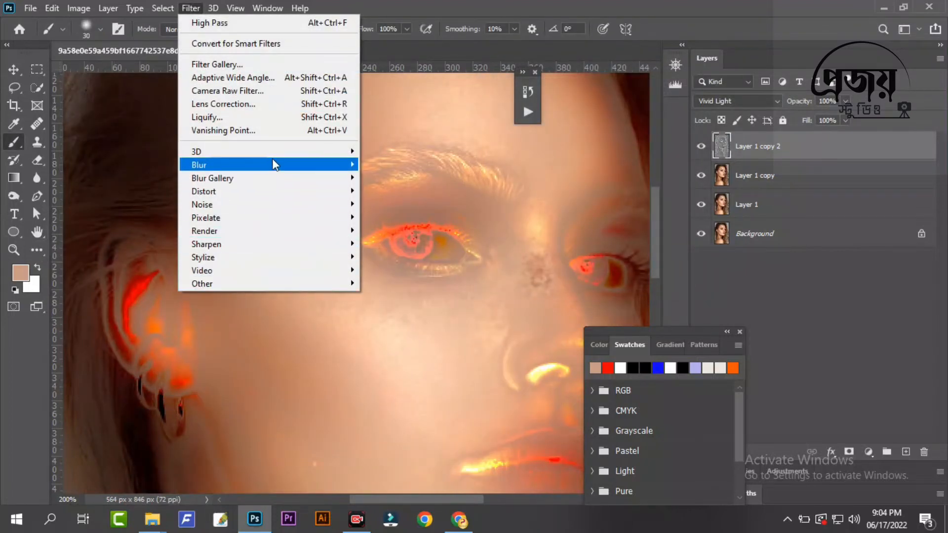
mouse_move(274, 165)
click(381, 216)
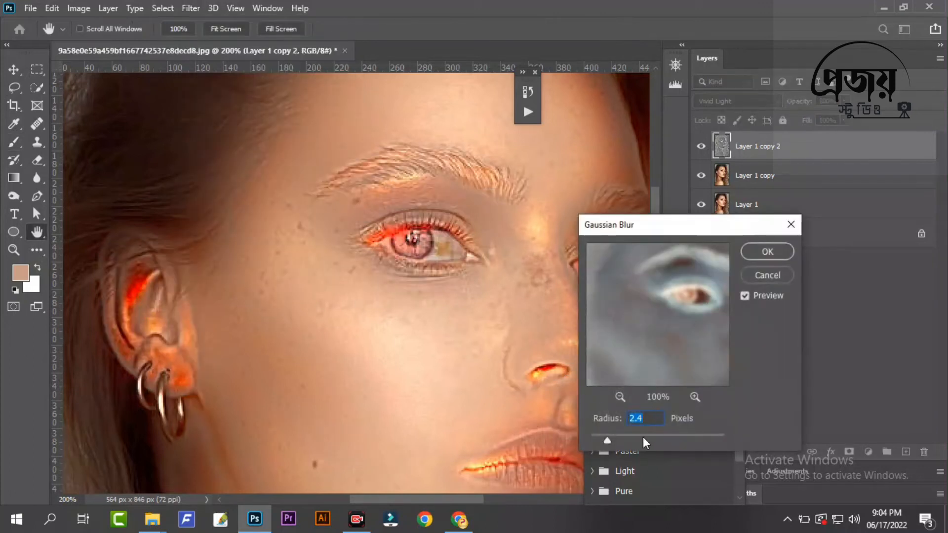
mouse_move(619, 437)
mouse_down()
mouse_move(633, 437)
mouse_move(621, 441)
mouse_up()
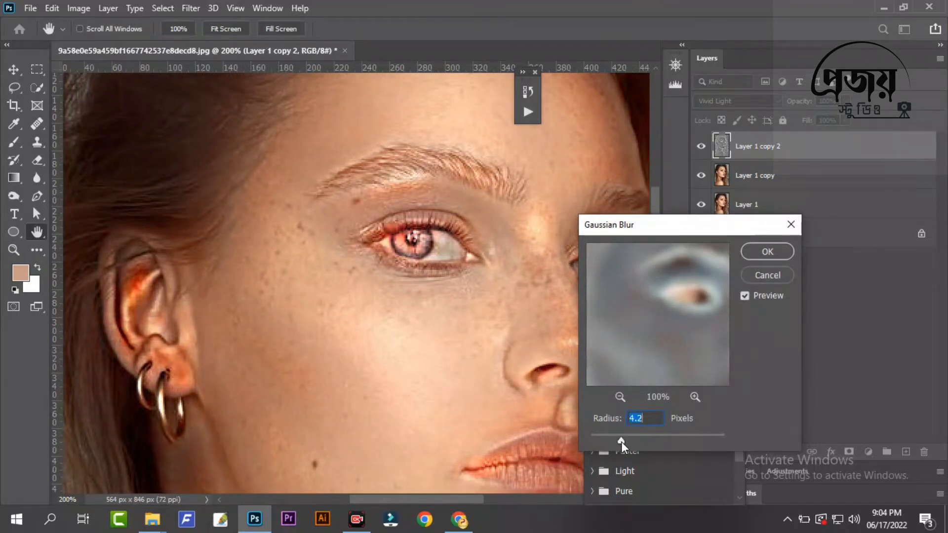
click(774, 271)
Undo the last High Pass on Layer 1 copy 2 and apply it again with an 8 pixel radius
key(ctrl+z)
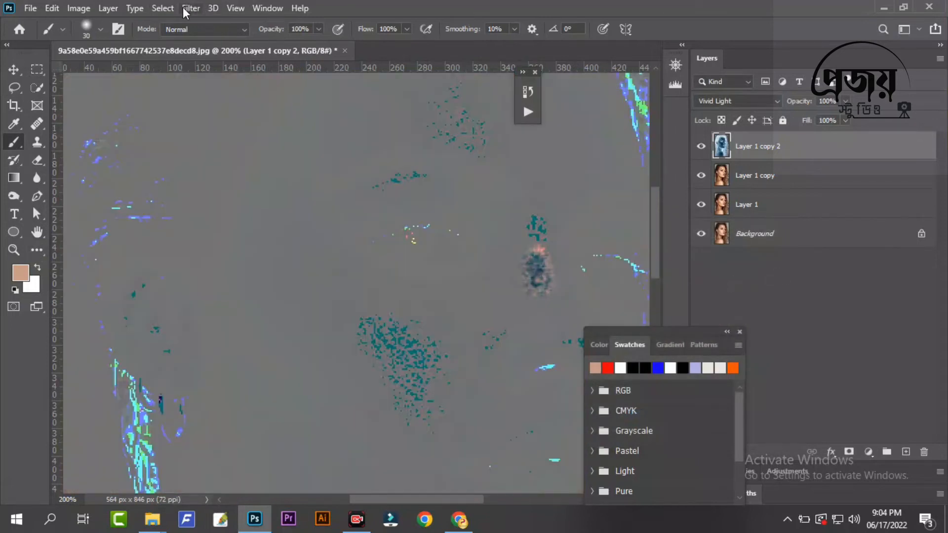
click(185, 12)
mouse_move(245, 281)
click(390, 296)
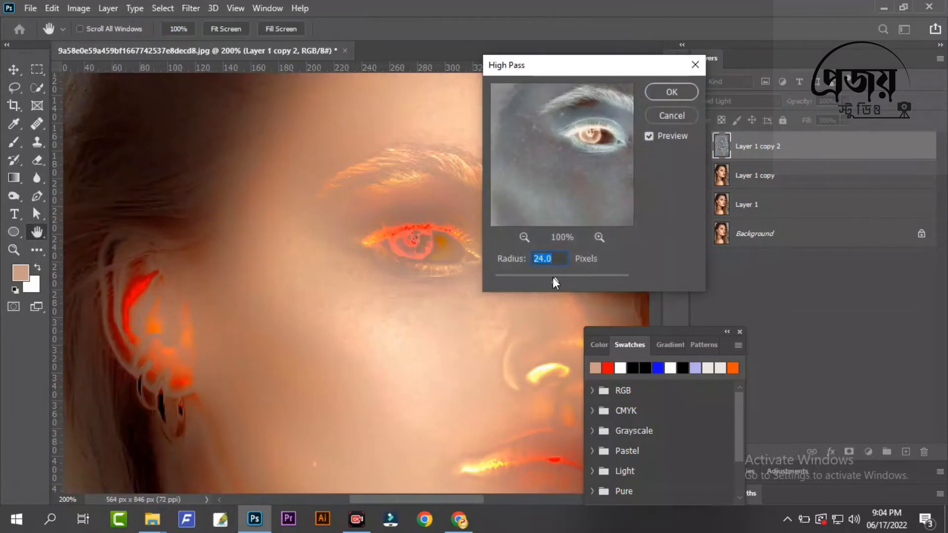
text(8)
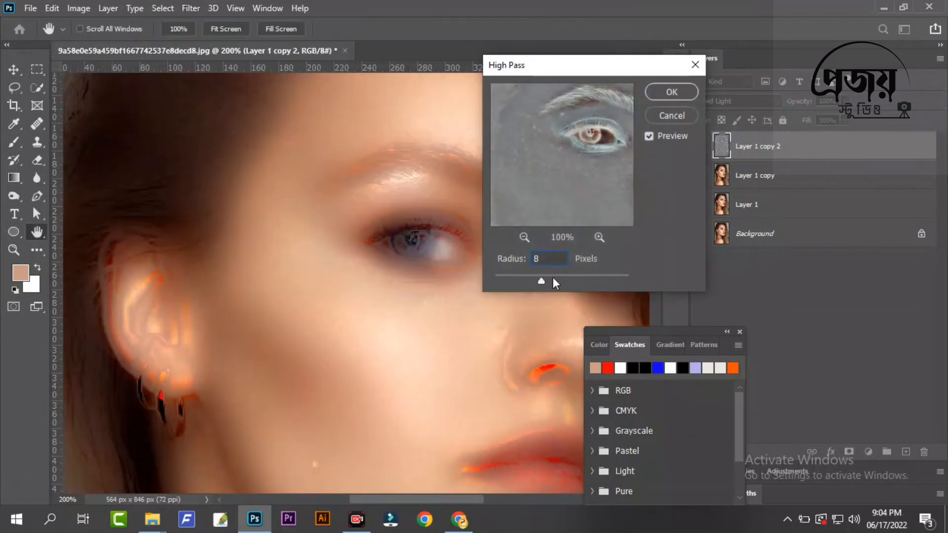
click(673, 92)
key(b)
Apply a Gaussian Blur with a 0.8 pixel radius to Layer 1 copy 2
click(165, 9)
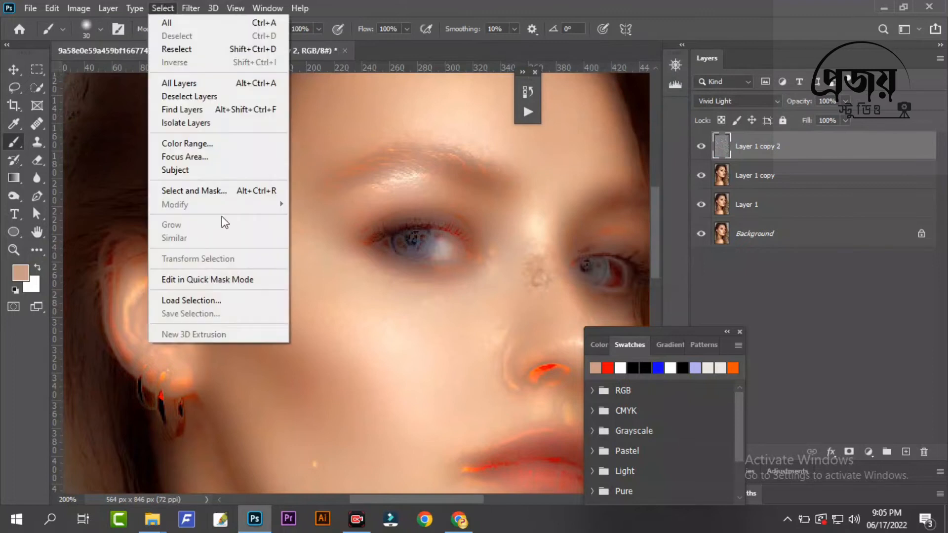
mouse_move(191, 8)
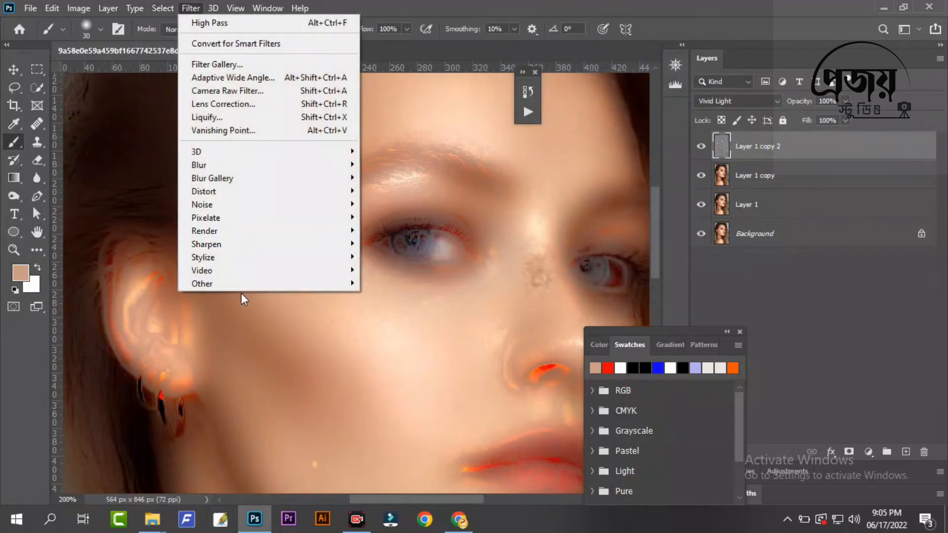
mouse_move(253, 285)
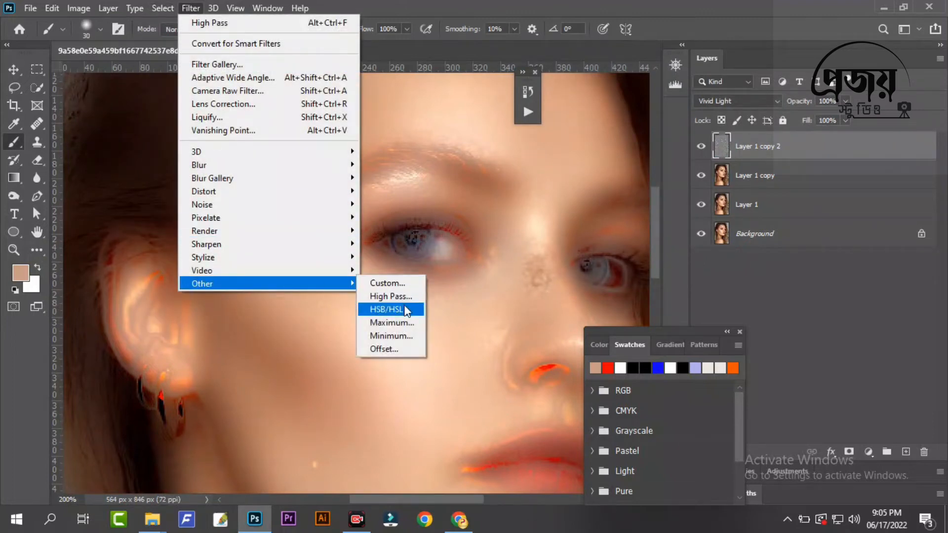
mouse_move(292, 173)
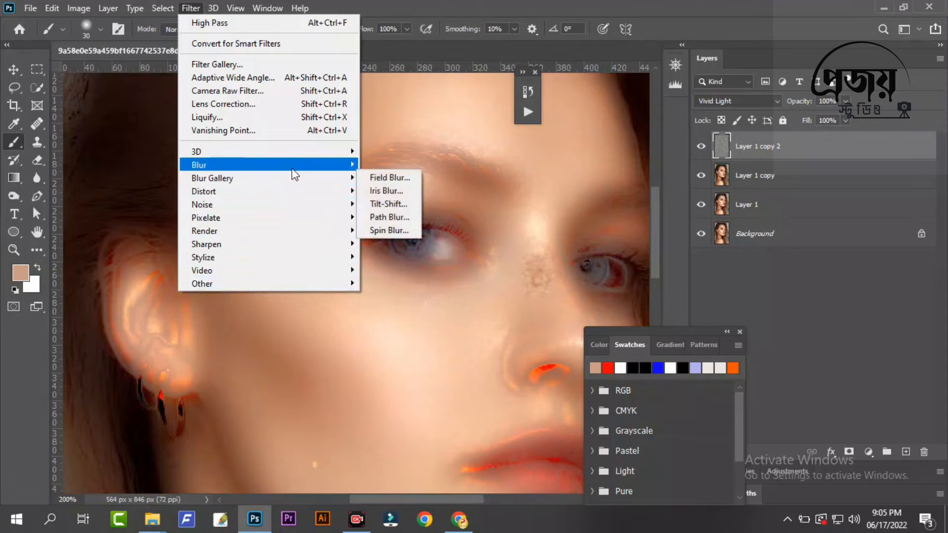
click(408, 217)
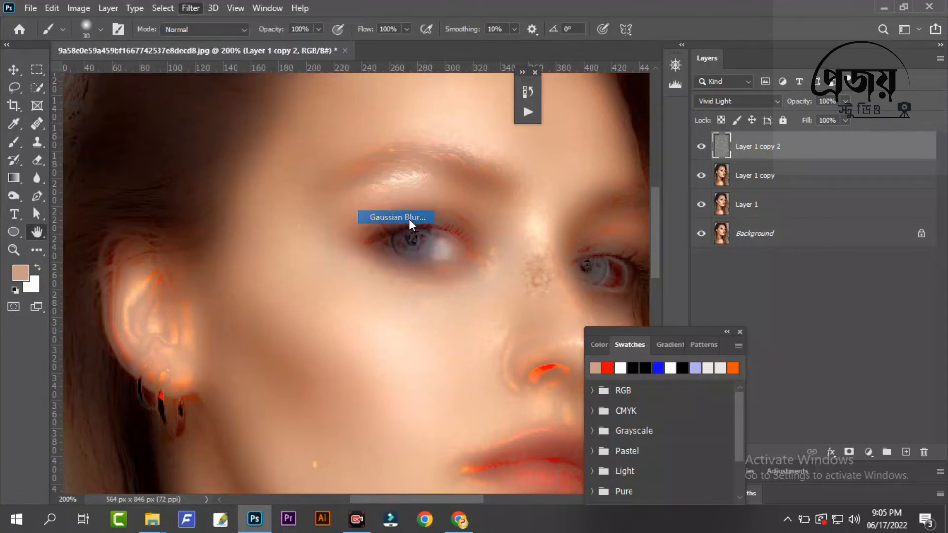
drag(609, 437, 588, 439)
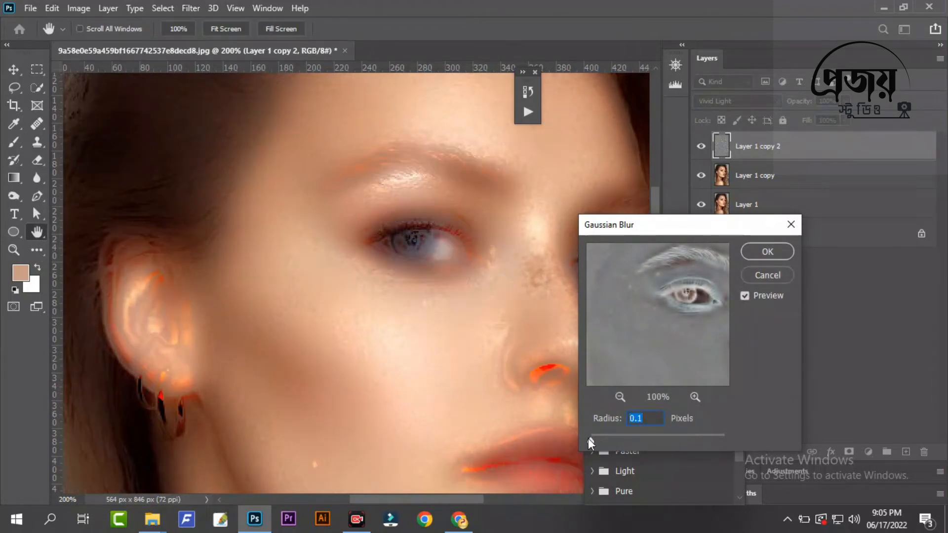
drag(588, 438, 595, 437)
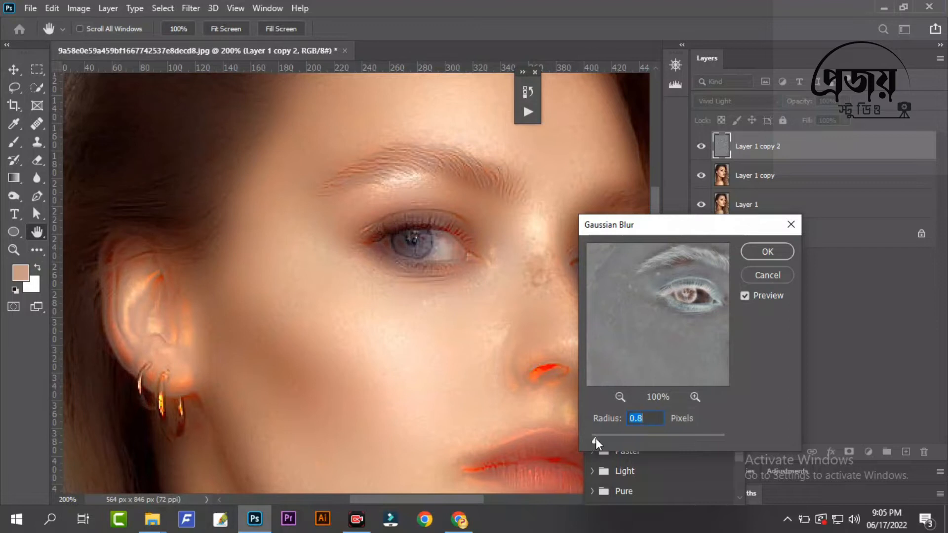
click(748, 252)
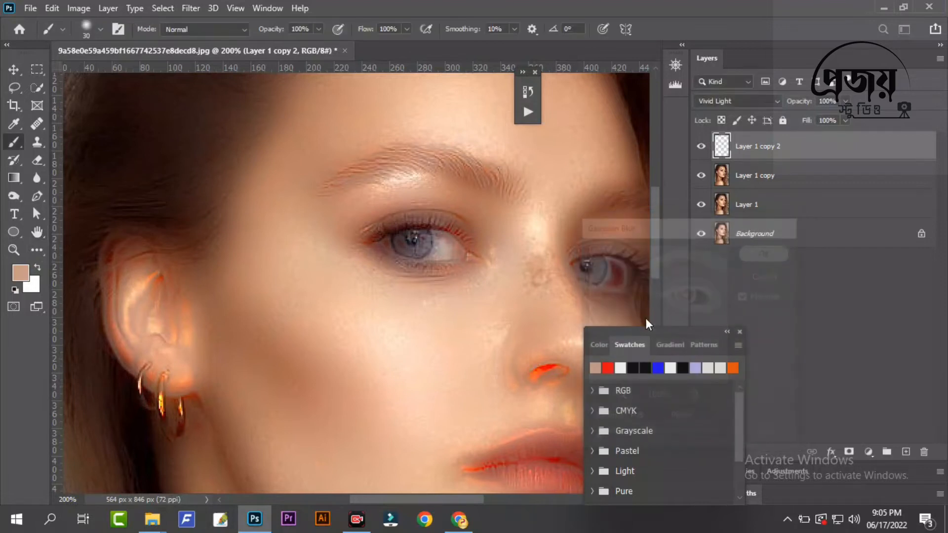
Add a black layer mask to Layer 1 copy 2 and reset the colours to a white foreground for painting
scroll(455, 375, down, 2)
drag(431, 315, 293, 272)
alt+click(342, 288)
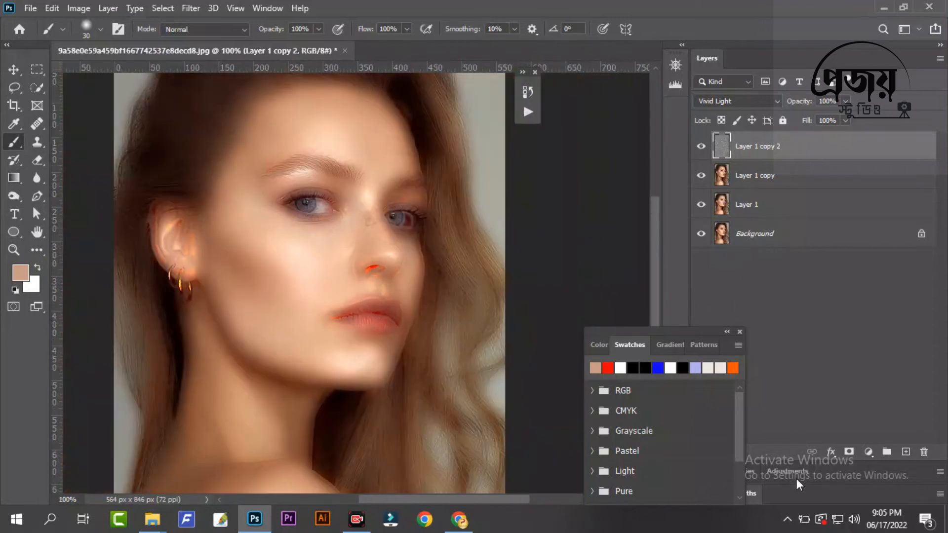
alt+click(849, 451)
key(d)
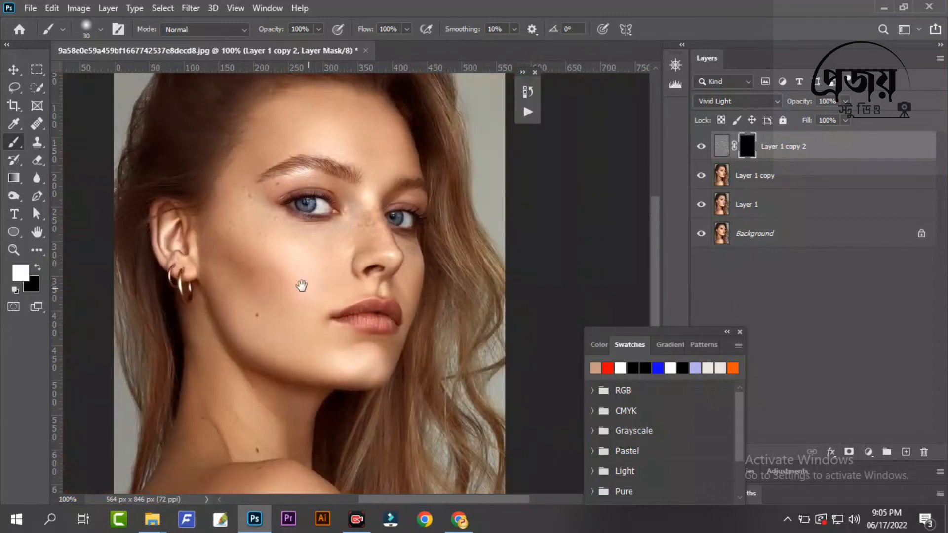
Paint white on the mask over the nose bridge, cheek and temple with a 40 pixel soft brush
click(275, 266)
drag(275, 267, 301, 294)
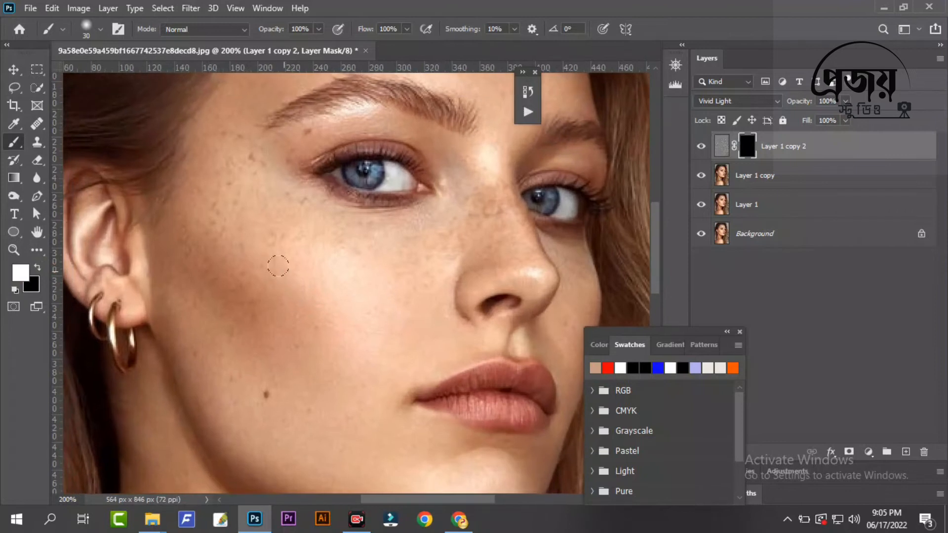
key(bracketright)
drag(495, 169, 499, 212)
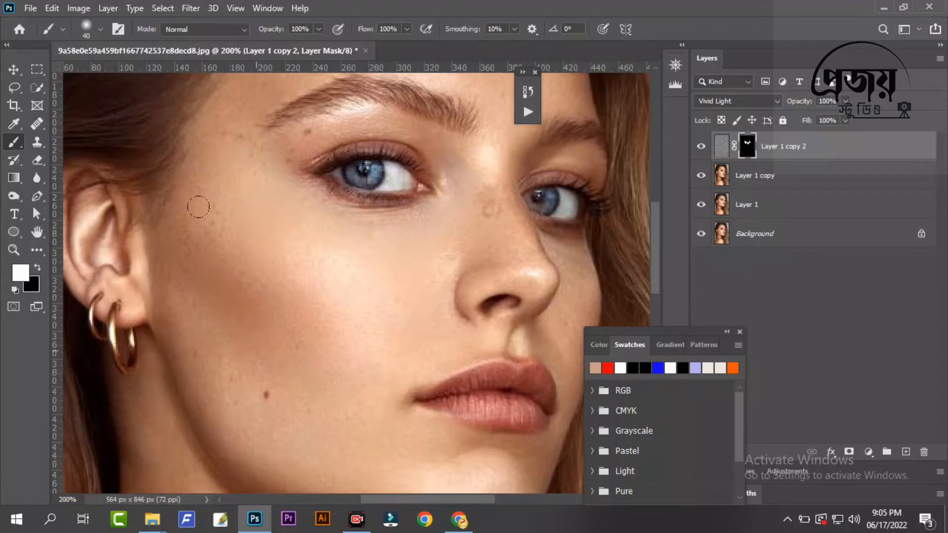
click(267, 394)
mouse_move(355, 397)
mouse_down()
mouse_move(389, 330)
mouse_move(307, 199)
mouse_up()
Paint white on the mask across the forehead, from the hairline down to above the eyebrows, with the 40 pixel brush
scroll(321, 229, up, 3)
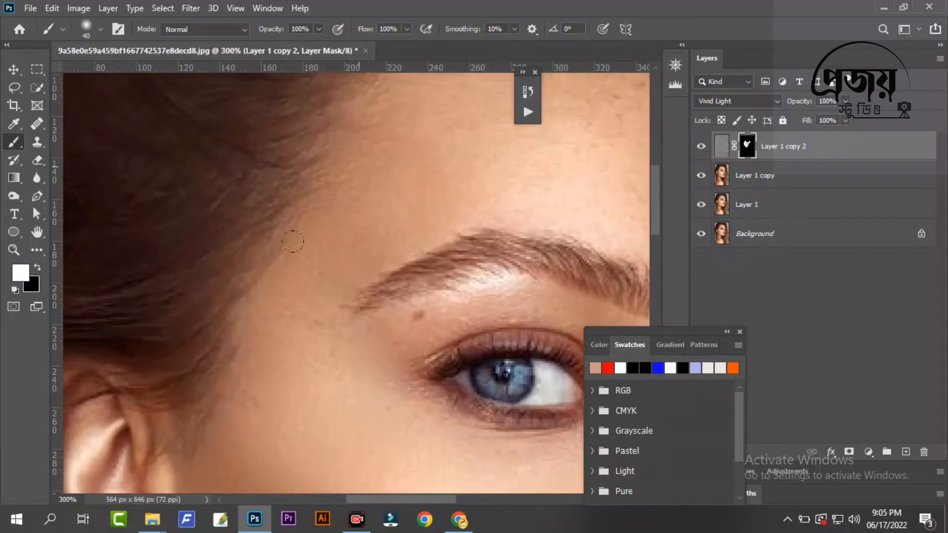
drag(460, 194, 336, 313)
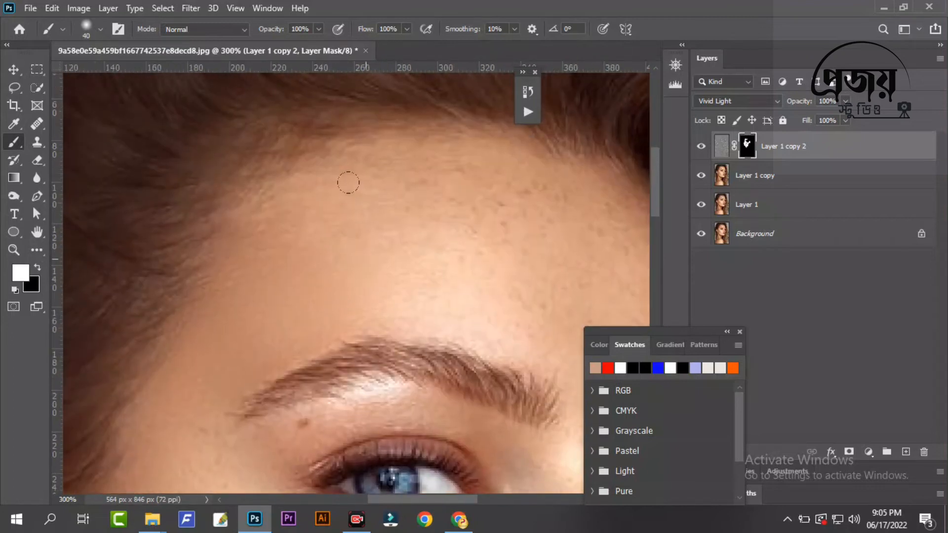
mouse_move(310, 165)
mouse_down()
mouse_move(514, 187)
mouse_move(347, 243)
mouse_move(468, 243)
mouse_up()
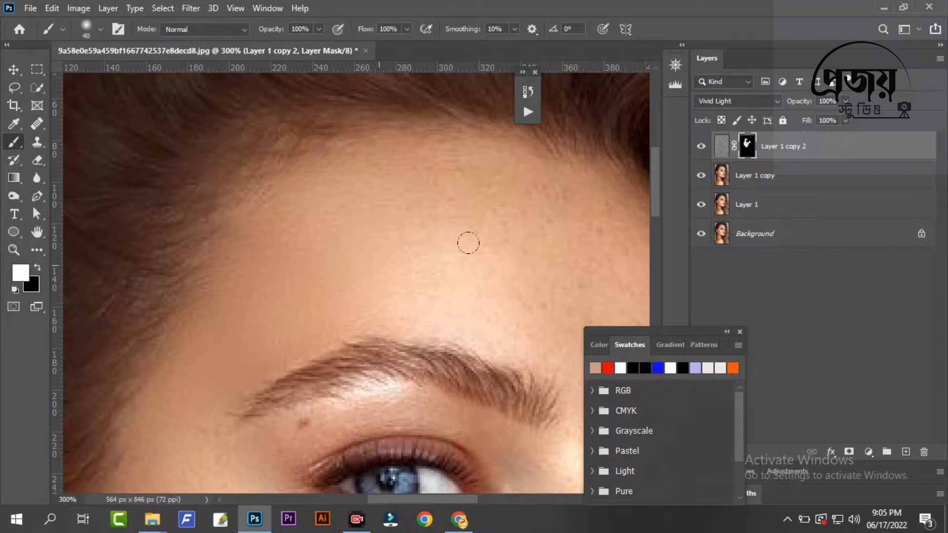
scroll(479, 269, down, 2)
scroll(479, 268, right, 3)
mouse_move(414, 190)
mouse_down()
mouse_move(469, 208)
mouse_move(429, 143)
mouse_move(475, 281)
mouse_up()
Reduce the brush to 25 pixels and paint the mask white around the eyebrow and the nearer eye
key(bracketleft)
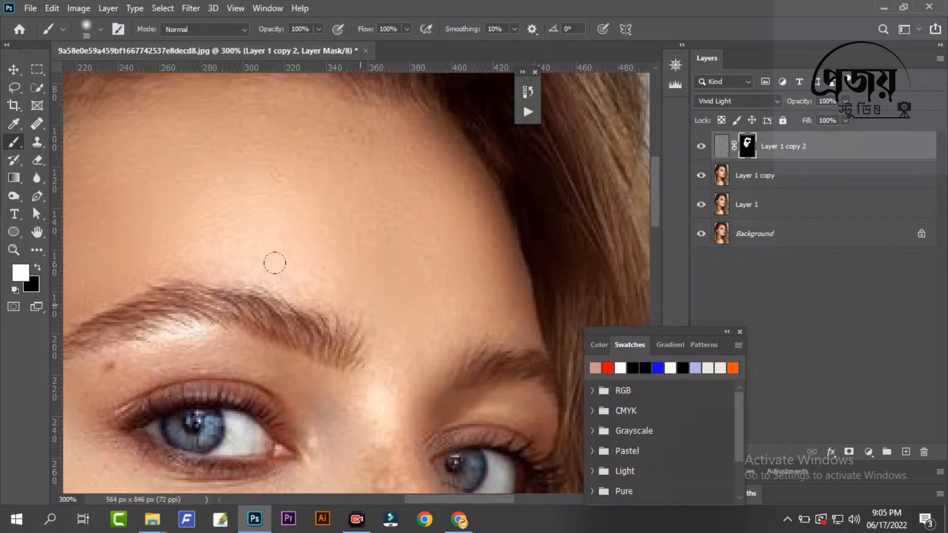
scroll(332, 350, down, 2)
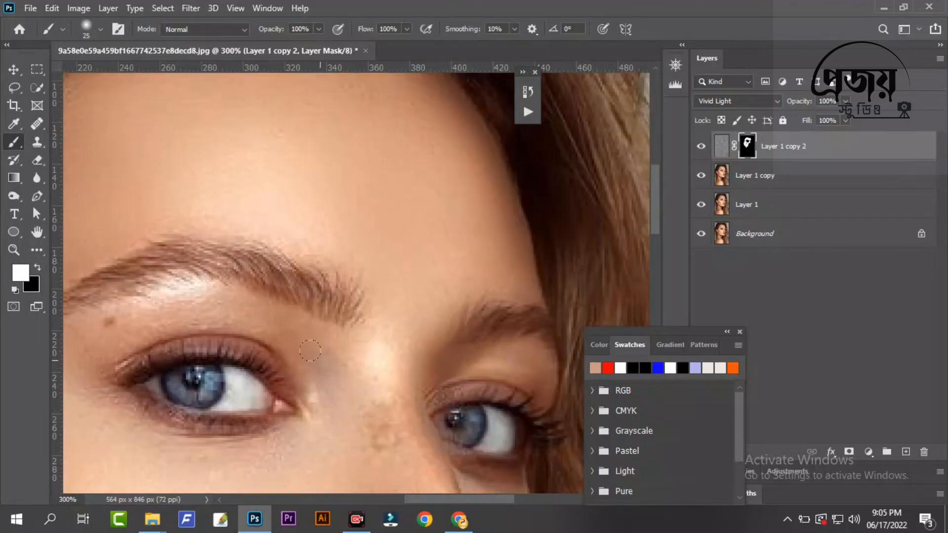
mouse_move(181, 330)
mouse_down()
mouse_move(329, 280)
mouse_move(318, 211)
mouse_up()
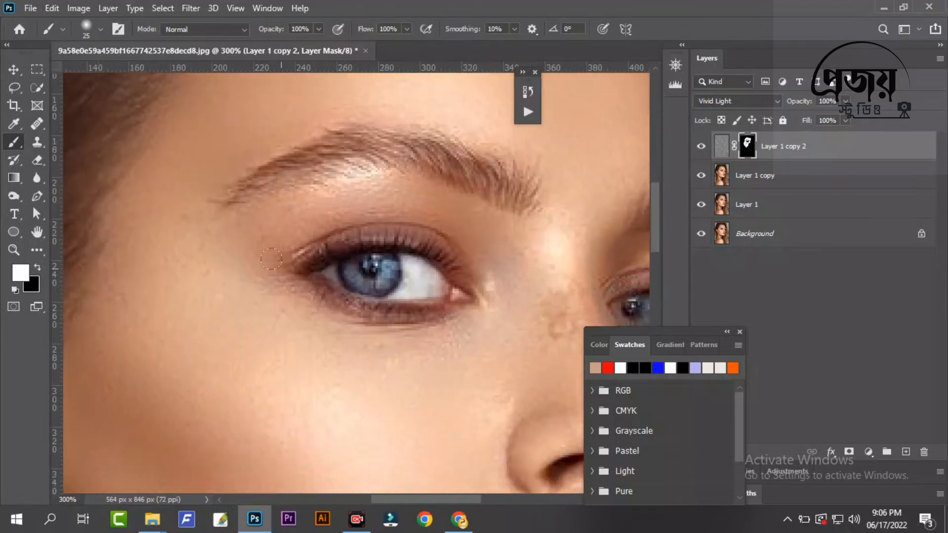
drag(455, 342, 483, 270)
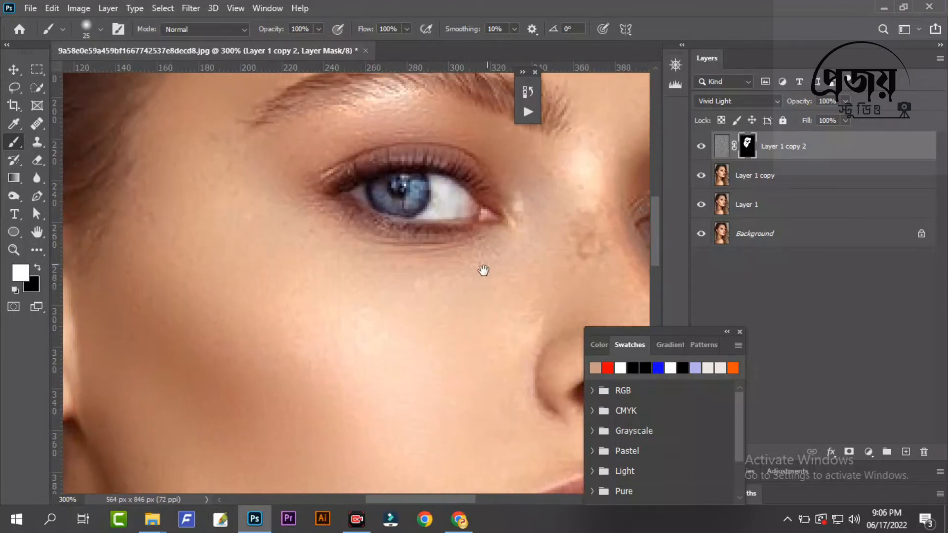
drag(508, 306, 449, 271)
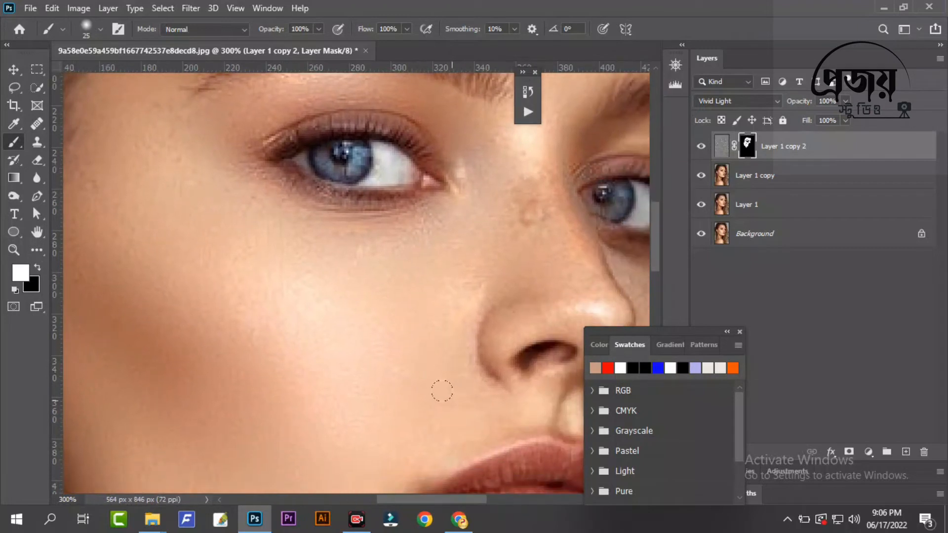
Paint the mask white along the side of the nose with a 10 pixel brush, then enlarge the brush to 20 pixels
mouse_move(458, 347)
mouse_down()
mouse_move(505, 413)
mouse_move(475, 324)
mouse_up()
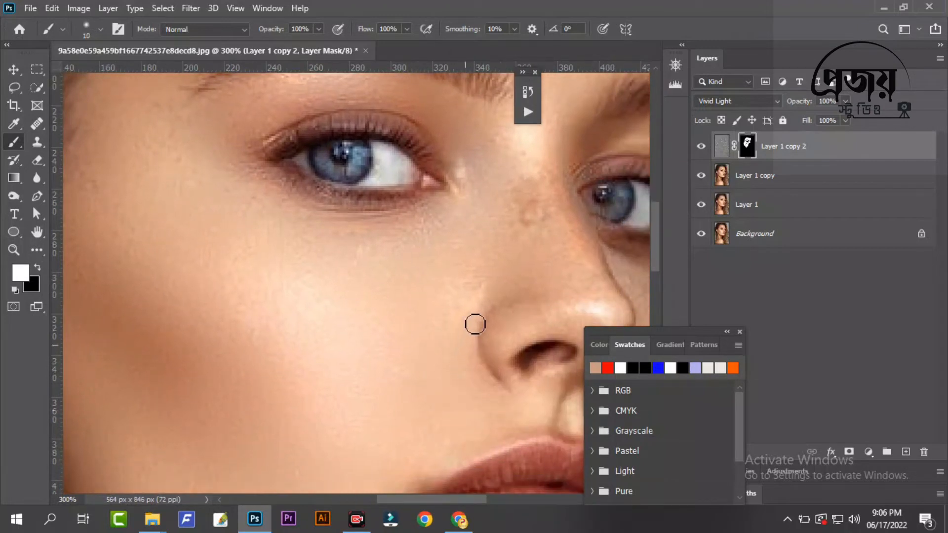
key(bracketright)
key(bracketright)
drag(527, 223, 446, 332)
Paint the mask white over the far eyelid and the far cheek beside the nose with the 20 pixel brush
drag(466, 280, 418, 309)
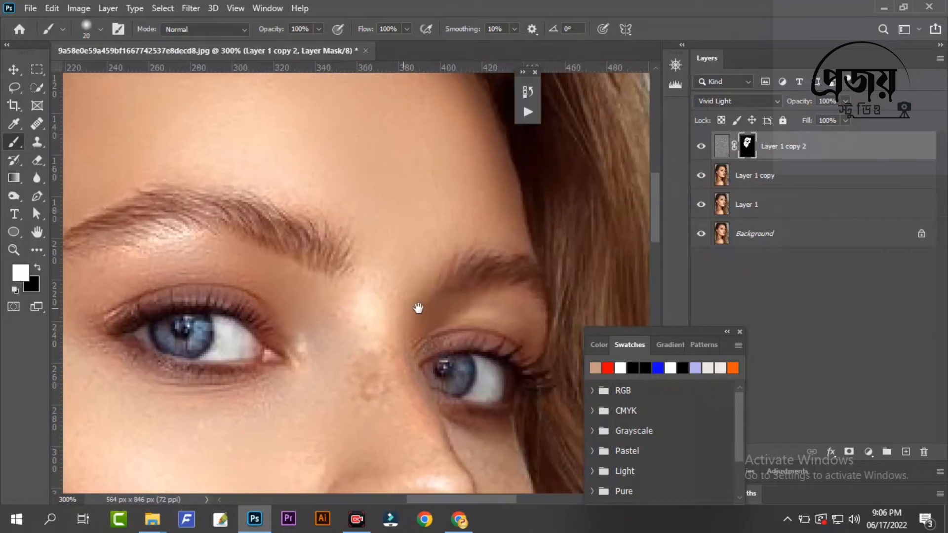
drag(520, 317, 437, 241)
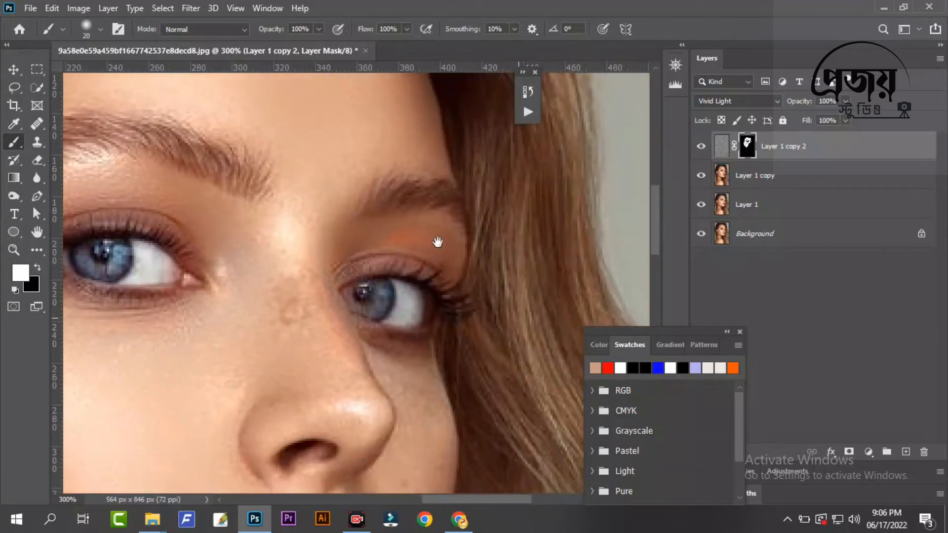
mouse_move(375, 362)
mouse_down()
mouse_move(385, 346)
mouse_move(417, 357)
mouse_move(412, 414)
mouse_move(364, 275)
mouse_up()
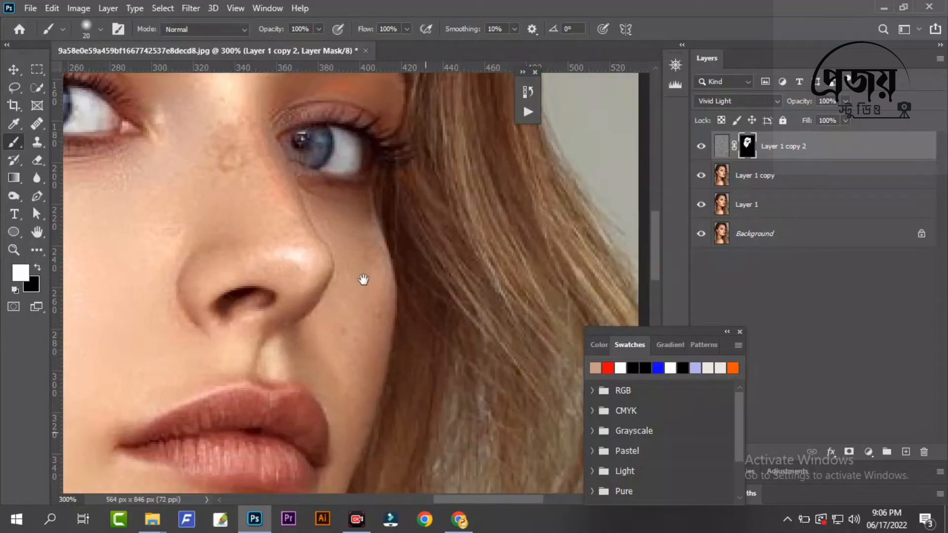
mouse_move(320, 397)
mouse_down()
mouse_move(355, 383)
mouse_move(377, 292)
mouse_move(352, 347)
mouse_move(374, 245)
mouse_move(365, 228)
mouse_up()
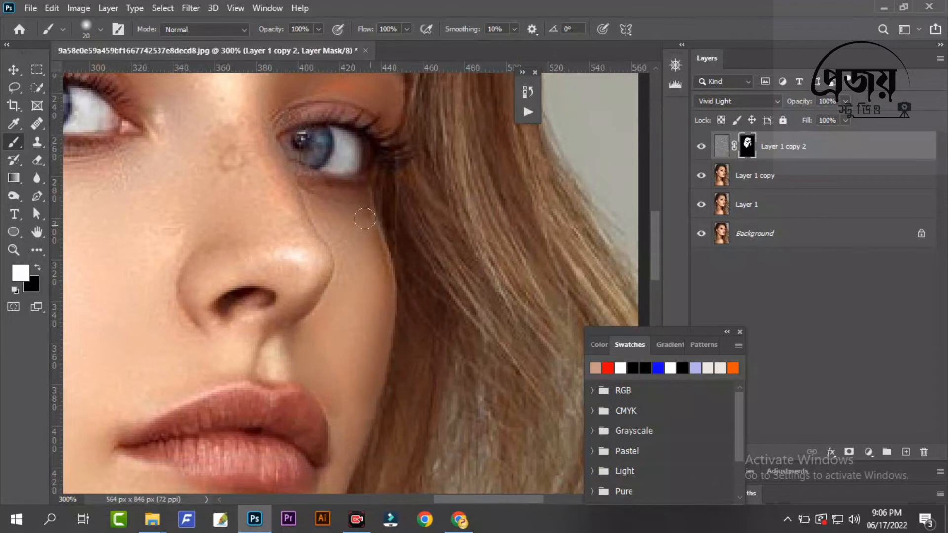
drag(338, 345, 373, 234)
Paint the mask white over the skin around the mouth, the chin and the jawline with the 20 pixel brush
mouse_move(371, 292)
mouse_down()
mouse_move(374, 338)
mouse_move(347, 386)
mouse_move(320, 404)
mouse_move(255, 410)
mouse_move(211, 401)
mouse_move(285, 411)
mouse_move(218, 414)
mouse_up()
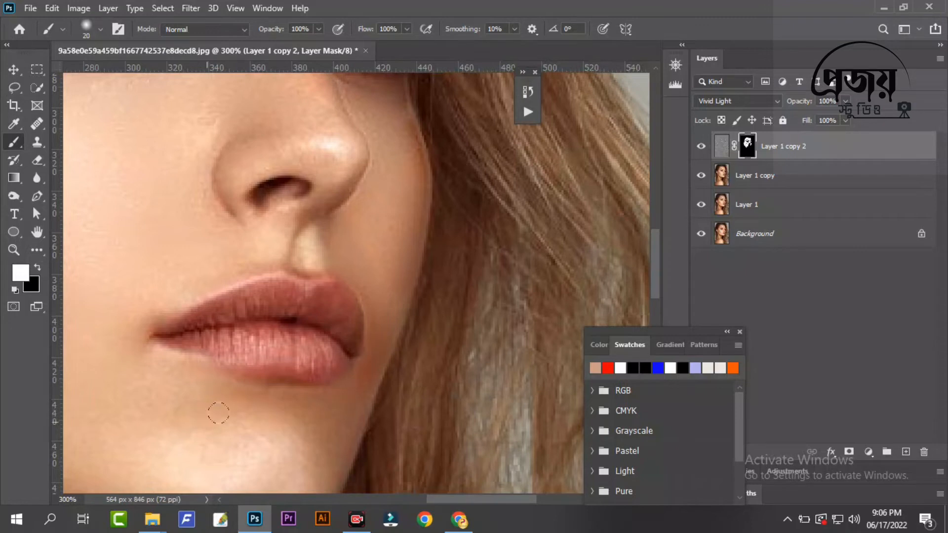
drag(157, 381, 227, 280)
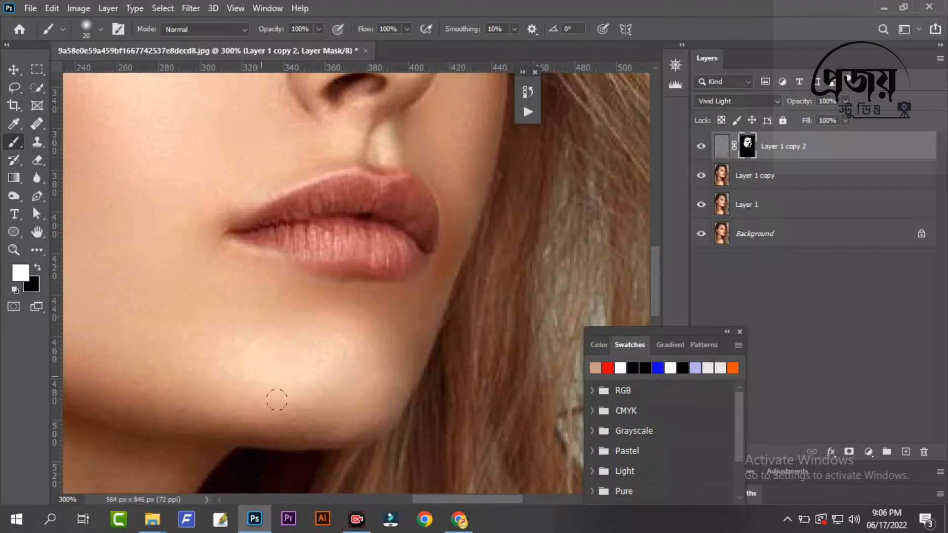
drag(365, 421, 446, 258)
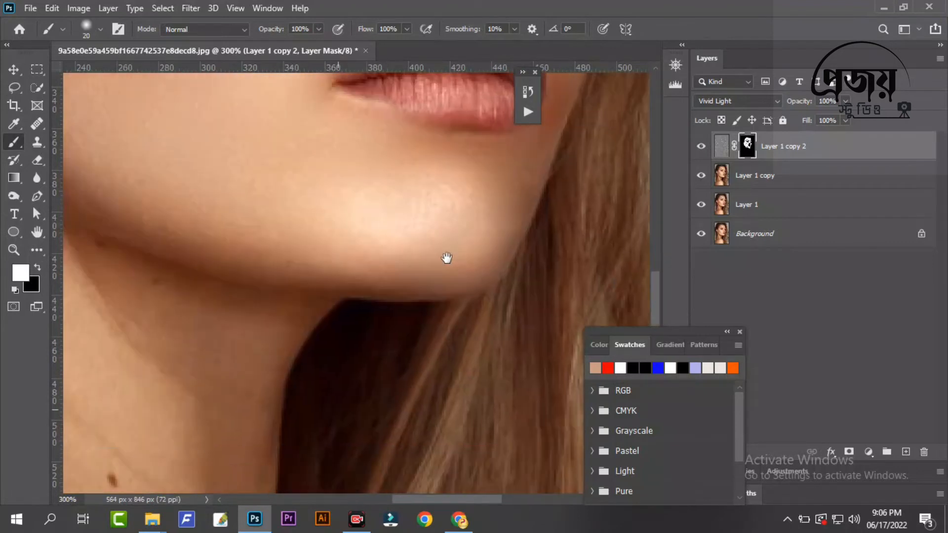
drag(254, 400, 349, 223)
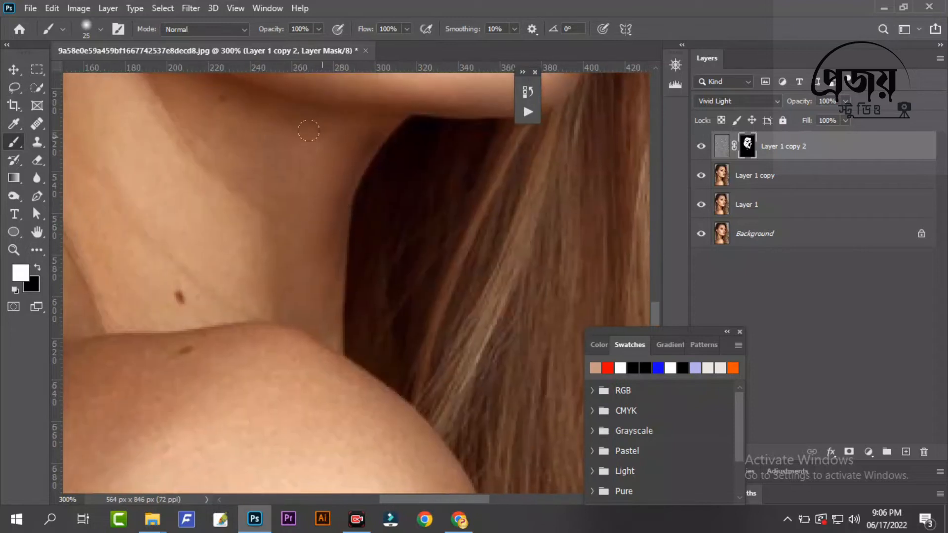
Enlarge the brush to 40 pixels and paint the mask white over the neck and under the jaw
key(ctrl+minus)
key(ctrl+minus)
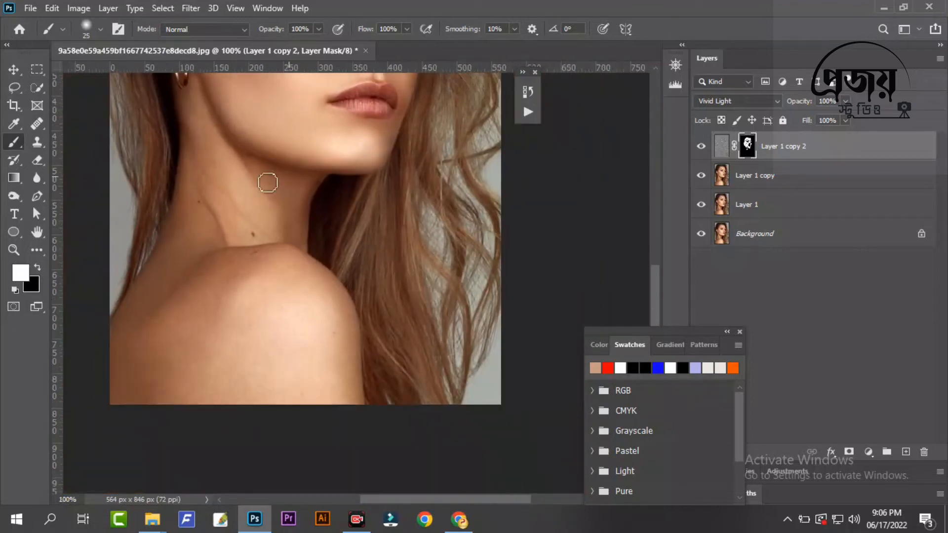
ctrl+click(249, 146)
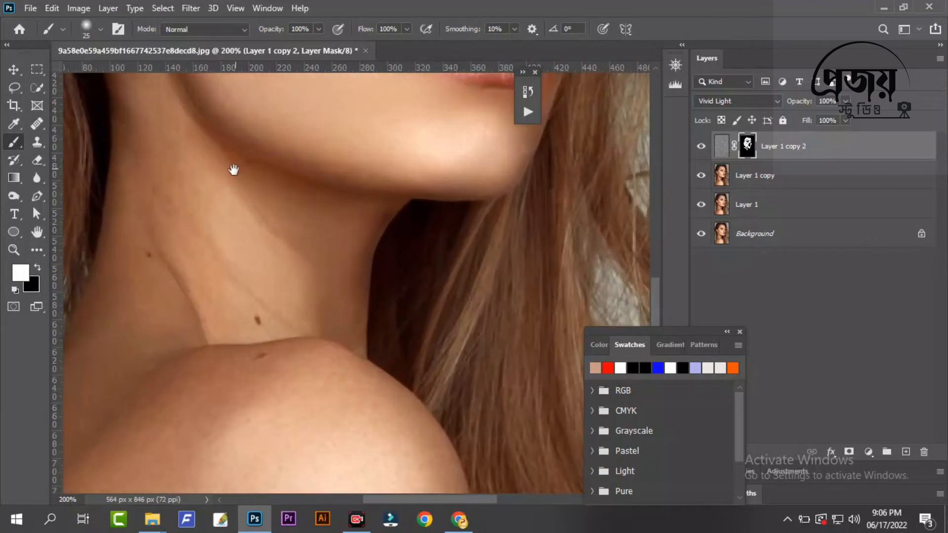
key(])
drag(182, 180, 228, 285)
mouse_move(193, 121)
mouse_down()
mouse_move(215, 237)
mouse_move(264, 223)
mouse_up()
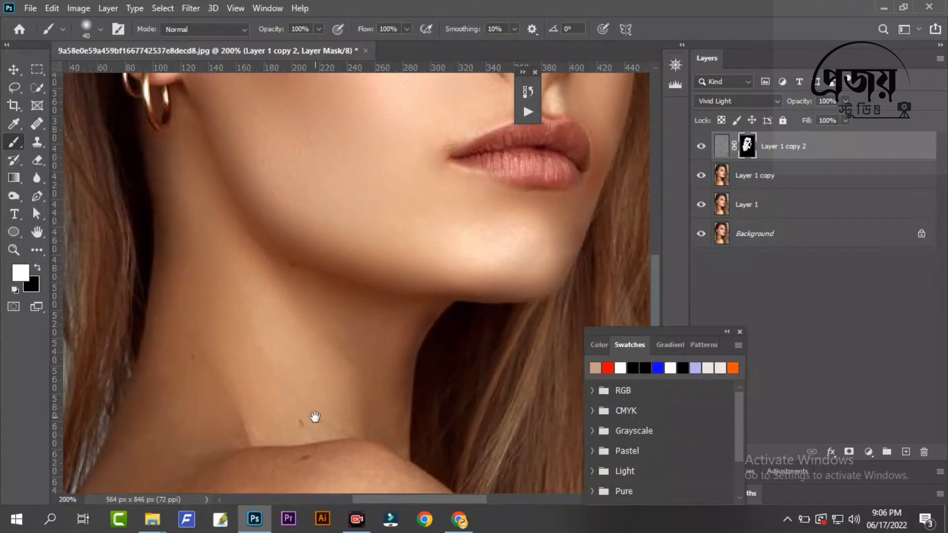
Enlarge the brush to 60 pixels and paint the mask white over the lower neck and the whole shoulder
scroll(231, 307, down, 3)
key(bracketright)
key(bracketright)
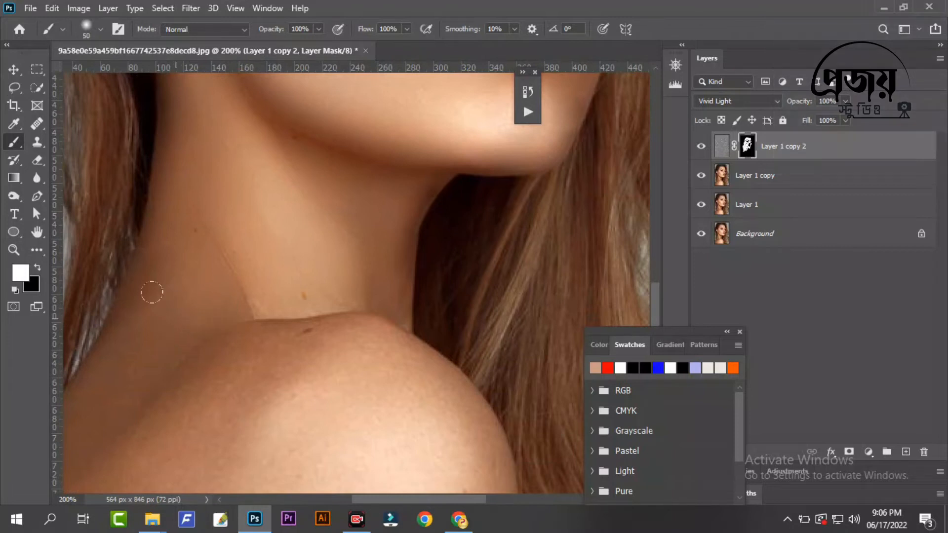
drag(116, 343, 310, 79)
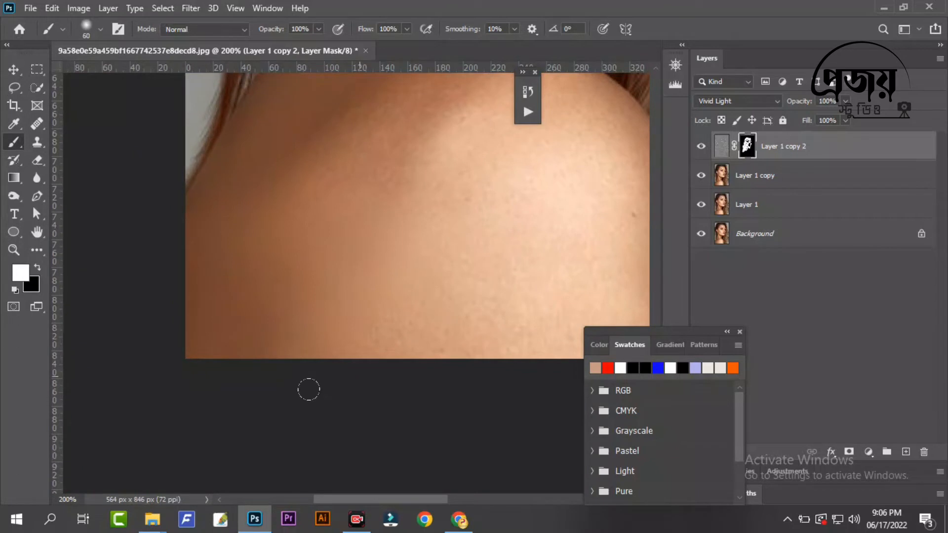
drag(545, 274, 302, 440)
mouse_move(148, 448)
mouse_down()
mouse_move(224, 425)
mouse_move(331, 423)
mouse_up()
mouse_move(452, 174)
mouse_down()
mouse_move(555, 225)
mouse_move(516, 207)
mouse_move(515, 193)
mouse_up()
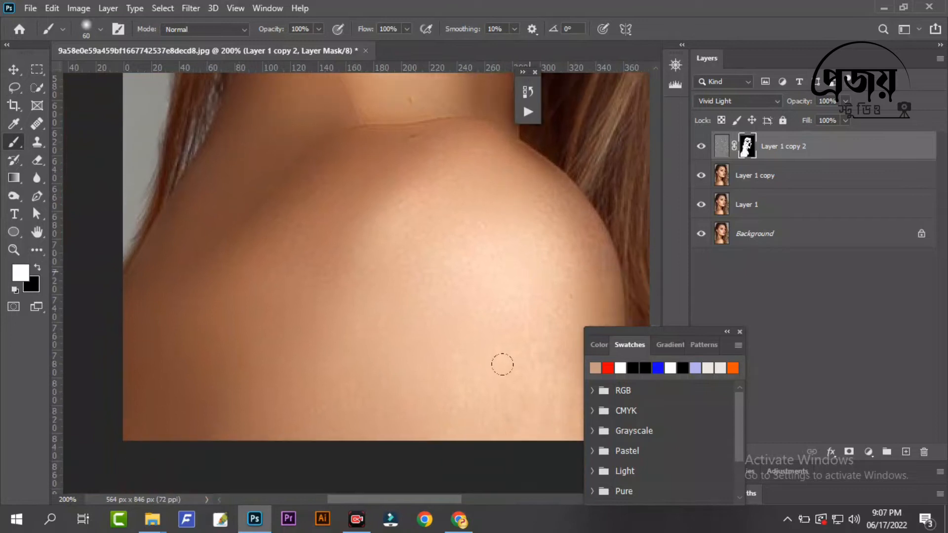
drag(502, 413, 354, 377)
drag(388, 417, 410, 362)
drag(325, 280, 348, 456)
Reduce the fill of the skin-smoothing layer Layer 1 copy 2 to 75%
scroll(253, 212, up, 4)
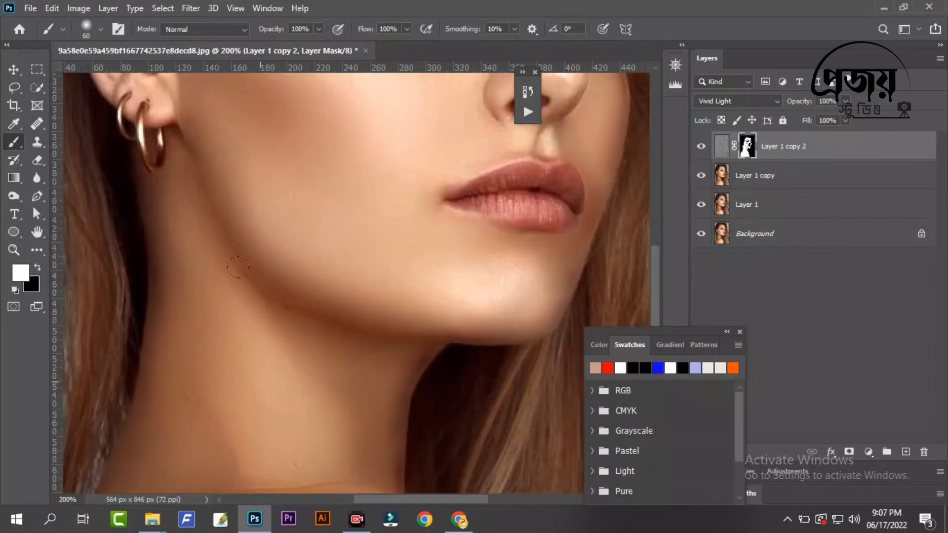
scroll(164, 215, up, 3)
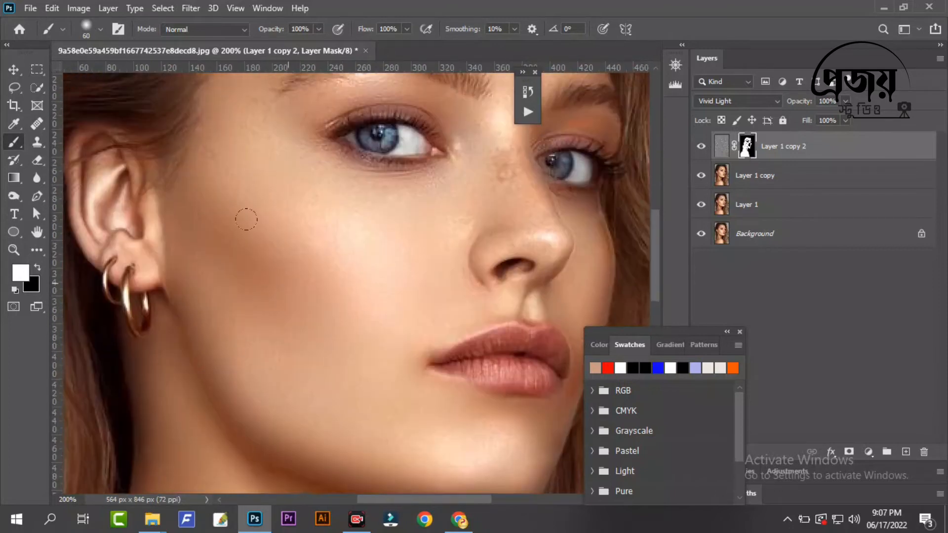
scroll(296, 227, right, 2)
scroll(445, 318, down, 3)
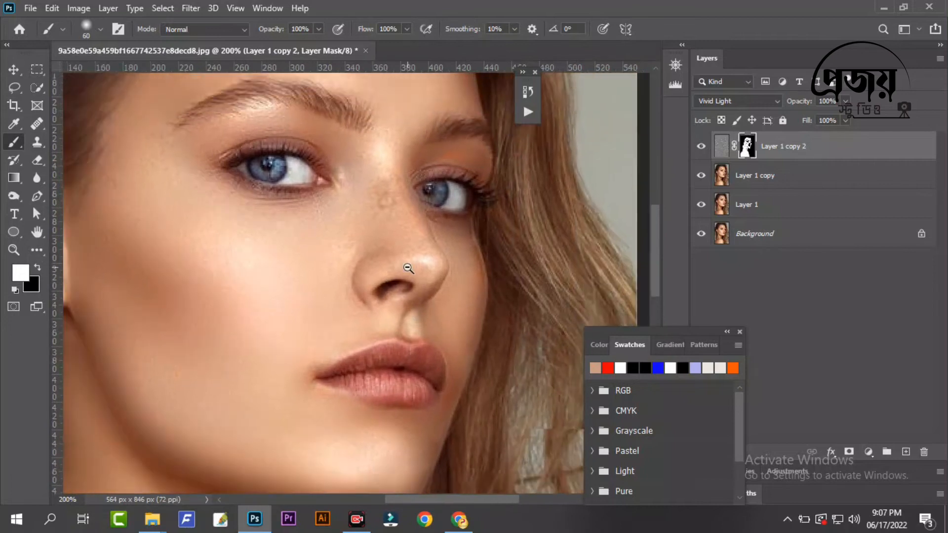
key(ctrl+plus)
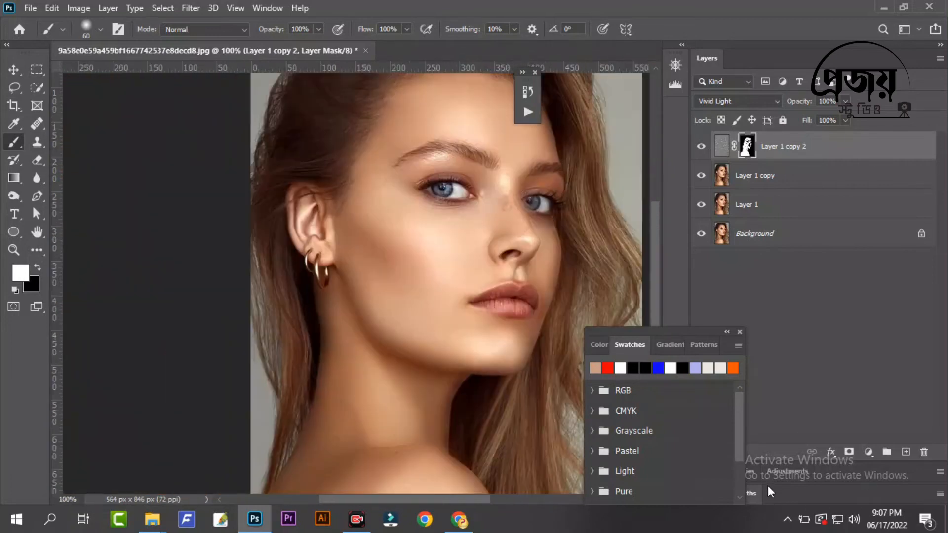
click(846, 121)
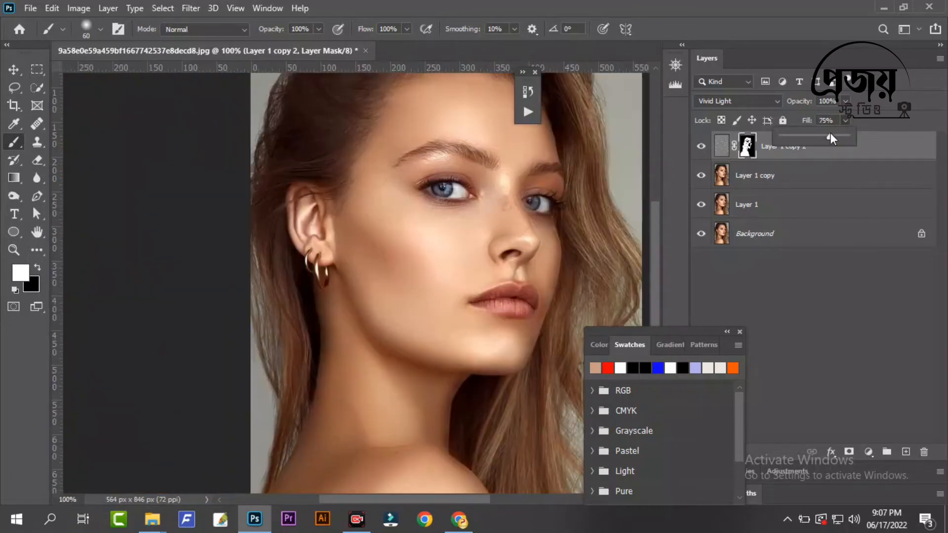
click(547, 6)
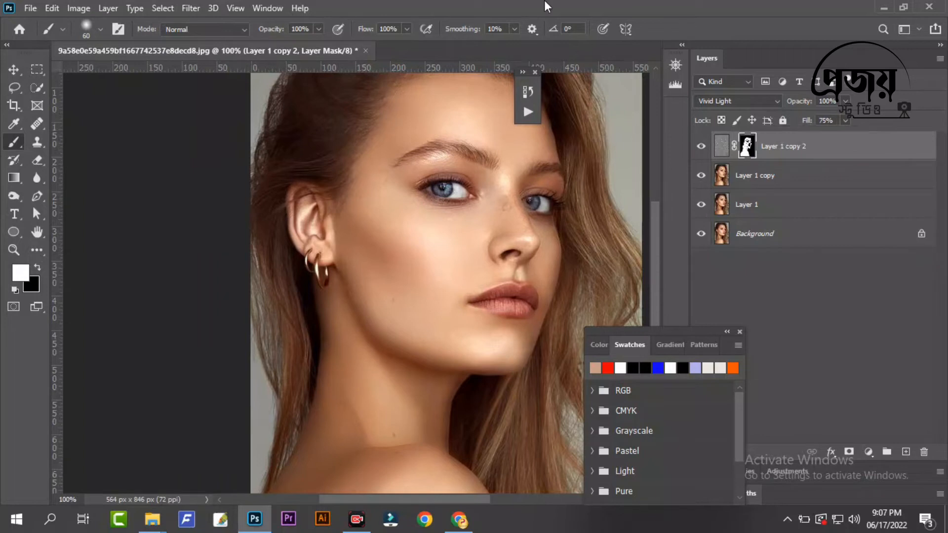
drag(437, 419, 371, 400)
ctrl+click(436, 239)
alt+click(430, 254)
ctrl+click(395, 239)
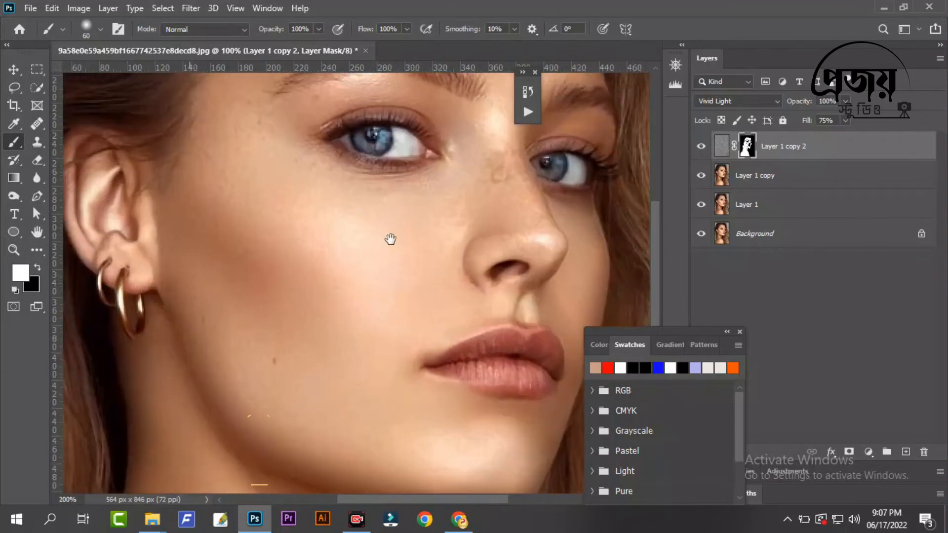
drag(395, 194, 381, 274)
key(ctrl+minus)
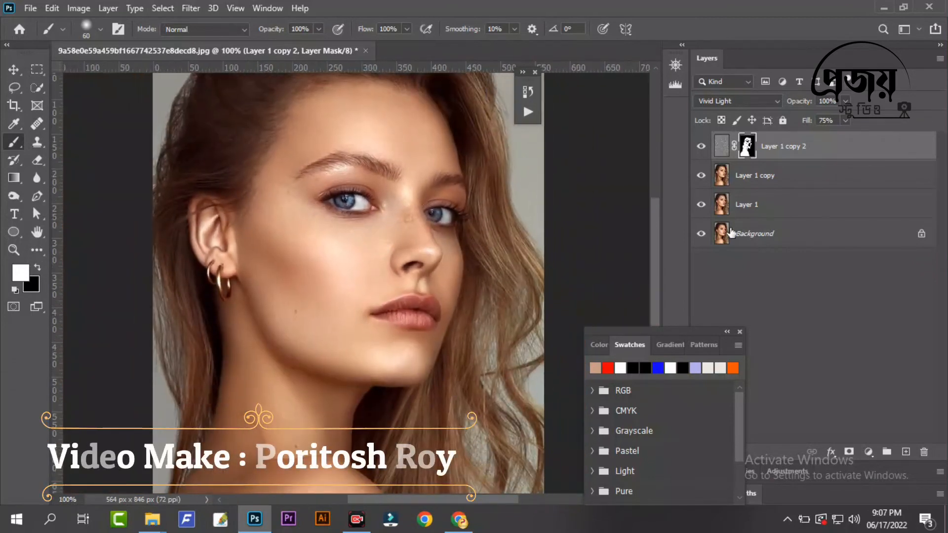
On Layer 1 copy, start a Pen path at the near mouth corner and trace the upper lip past the cupid's bow
click(764, 177)
ctrl+click(406, 337)
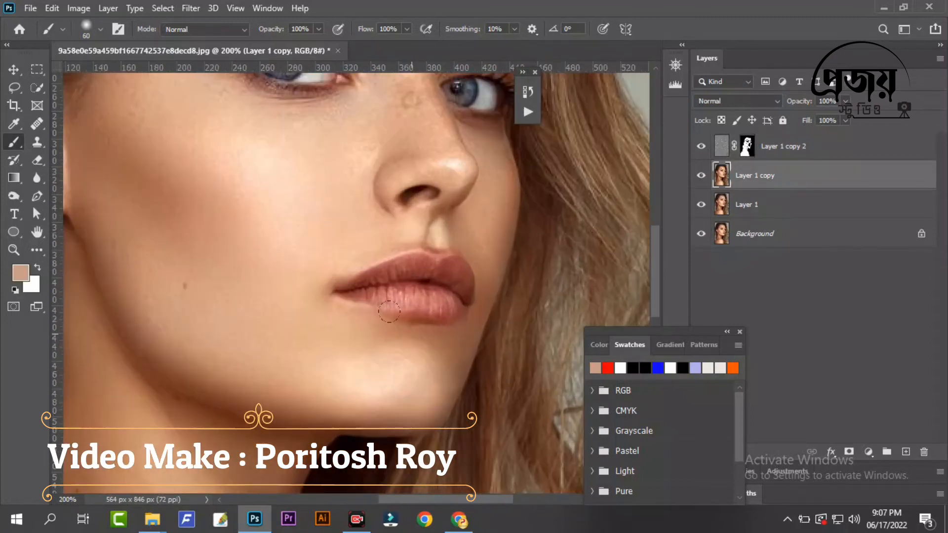
key(p)
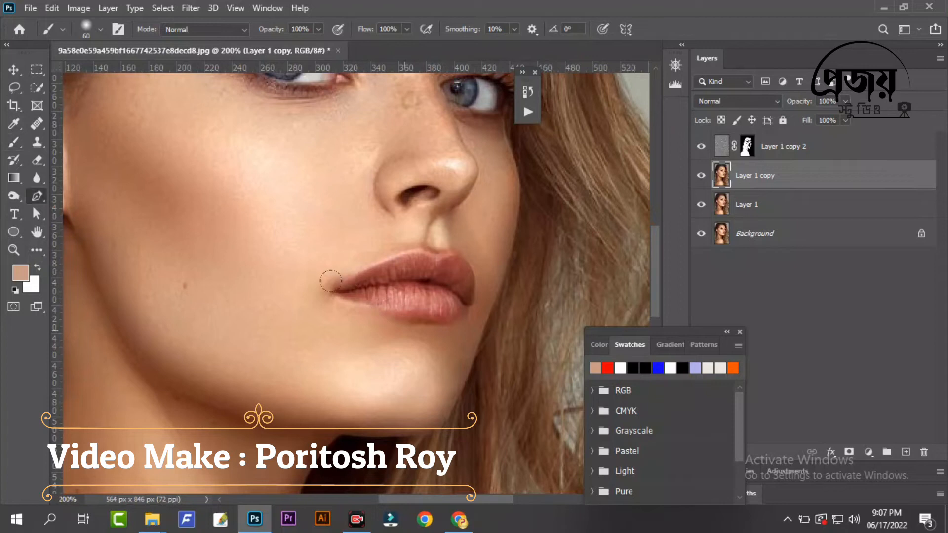
click(333, 294)
drag(428, 255, 466, 267)
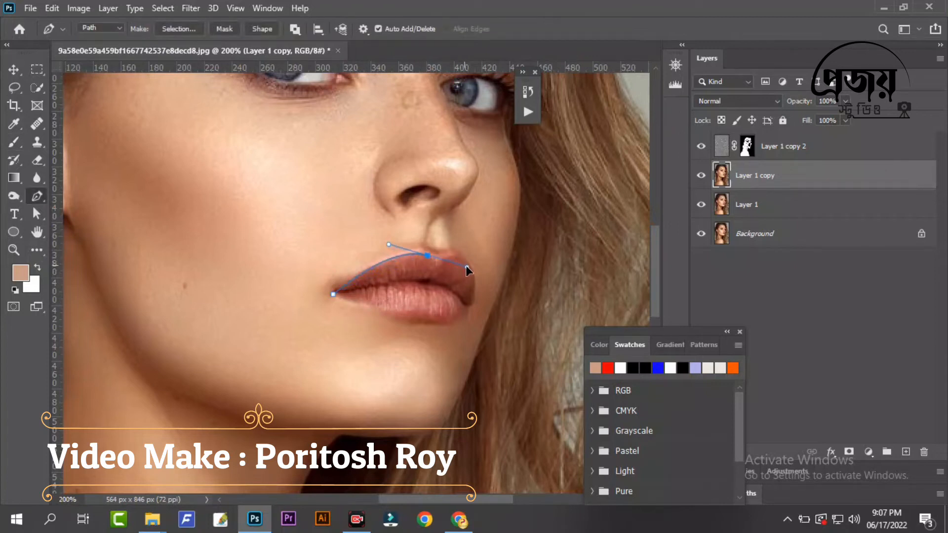
alt+click(429, 257)
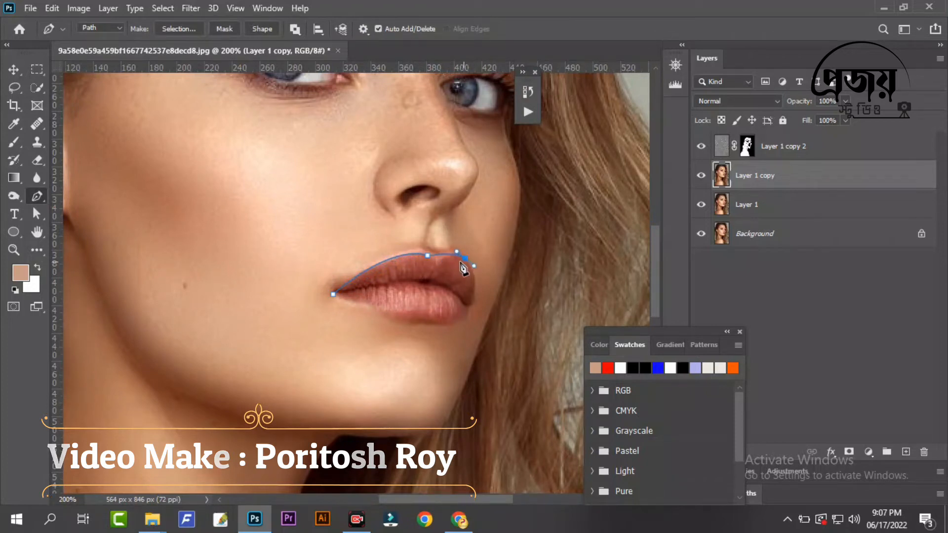
ctrl+click(428, 256)
drag(429, 257, 396, 238)
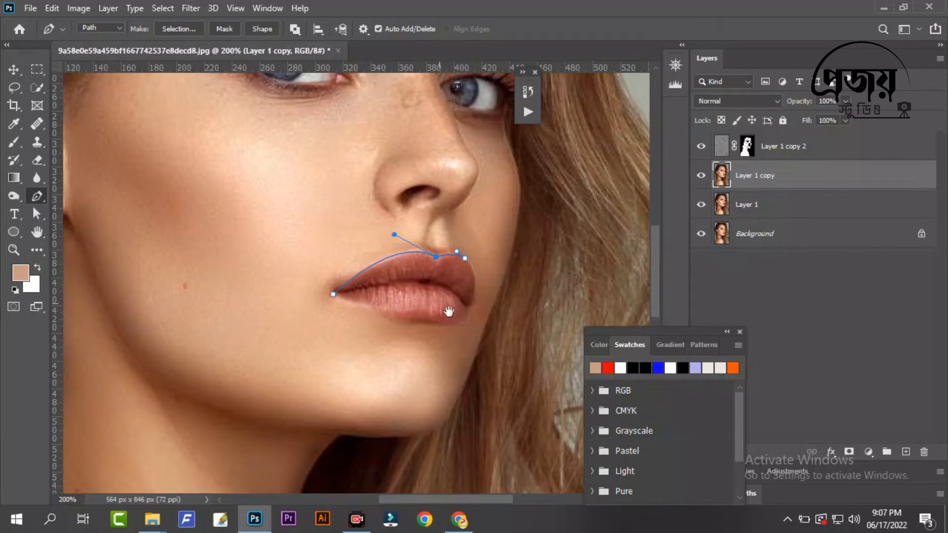
Continue the lip path down the far side of the upper lip and around the far mouth corner
drag(449, 311, 416, 275)
scroll(504, 237, up, 1)
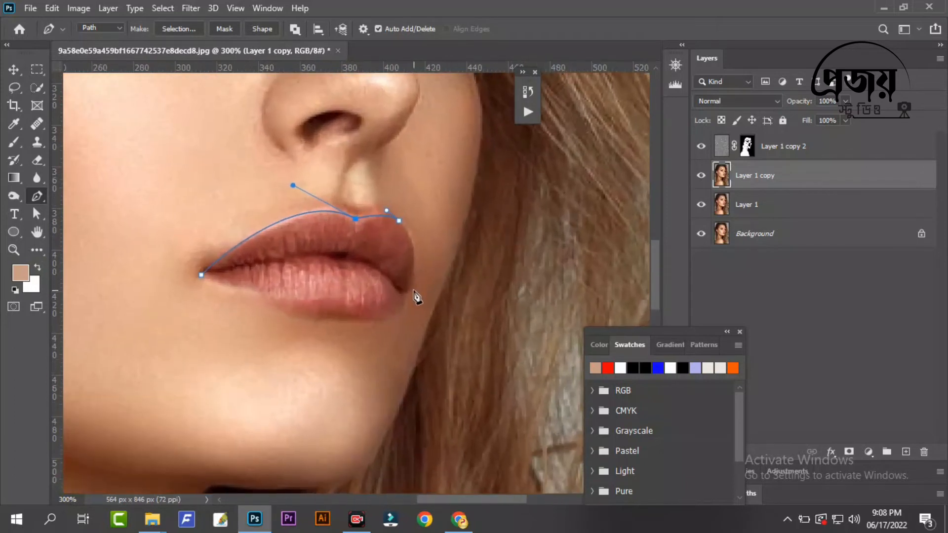
drag(401, 310, 400, 337)
click(412, 291)
click(403, 297)
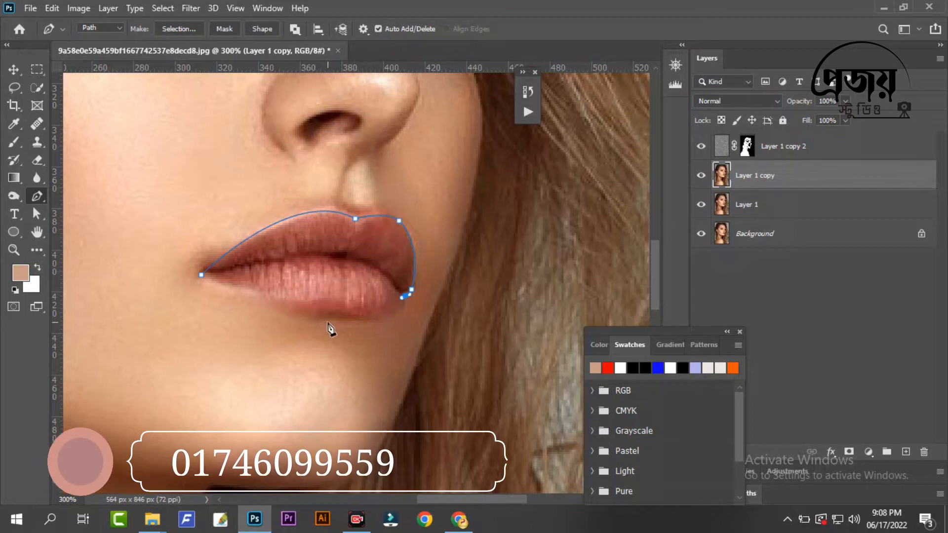
scroll(387, 314, up, 2)
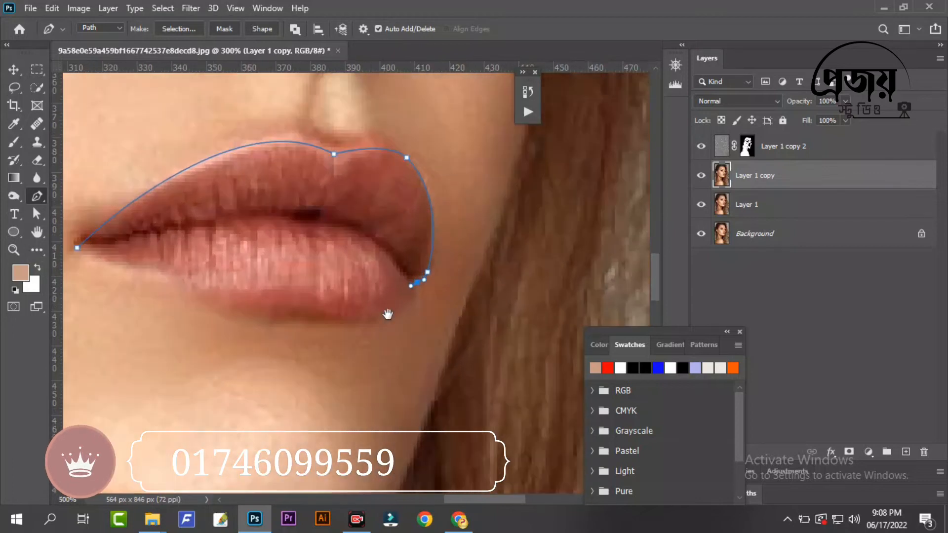
alt+click(417, 283)
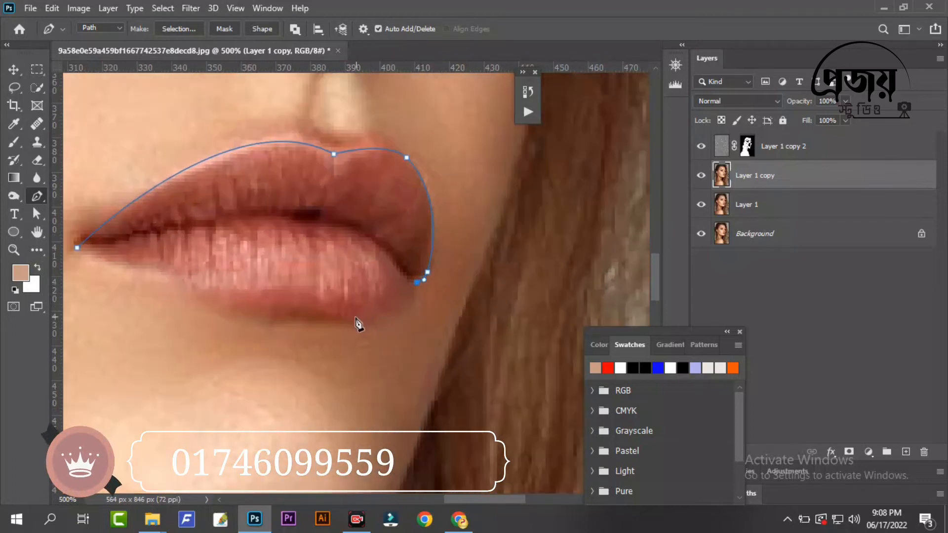
Trace the lower lip back to the starting corner, close the path and convert it into a selection
drag(314, 326, 291, 325)
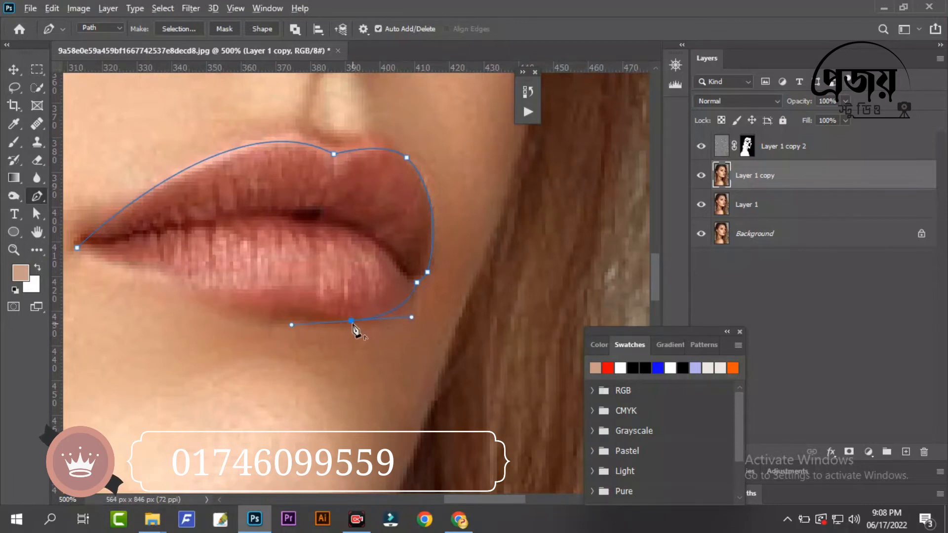
alt+click(351, 321)
drag(365, 330, 486, 336)
drag(309, 299, 180, 269)
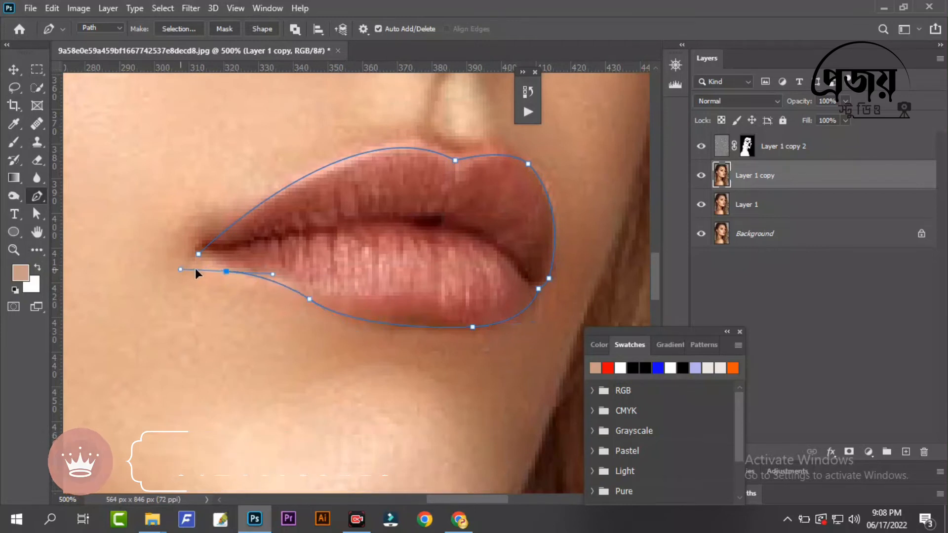
click(226, 271)
click(198, 255)
key(Return)
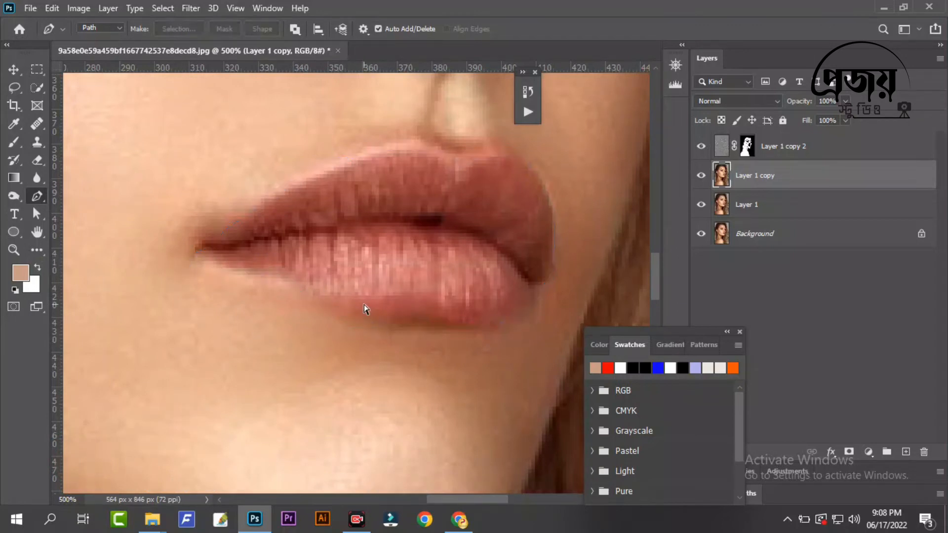
Add a new layer, fill the lip selection on it with the red swatch colour and deselect
click(905, 451)
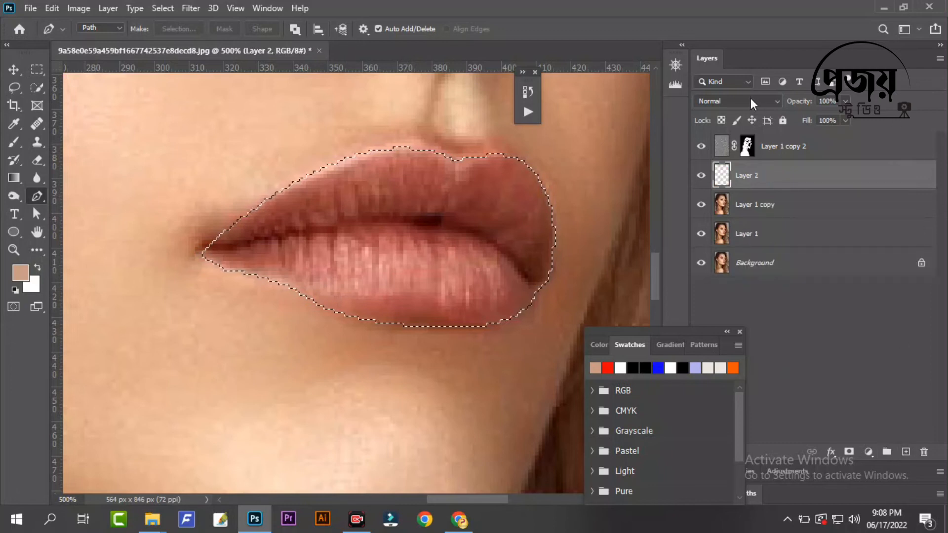
click(612, 370)
key(alt+BackSpace)
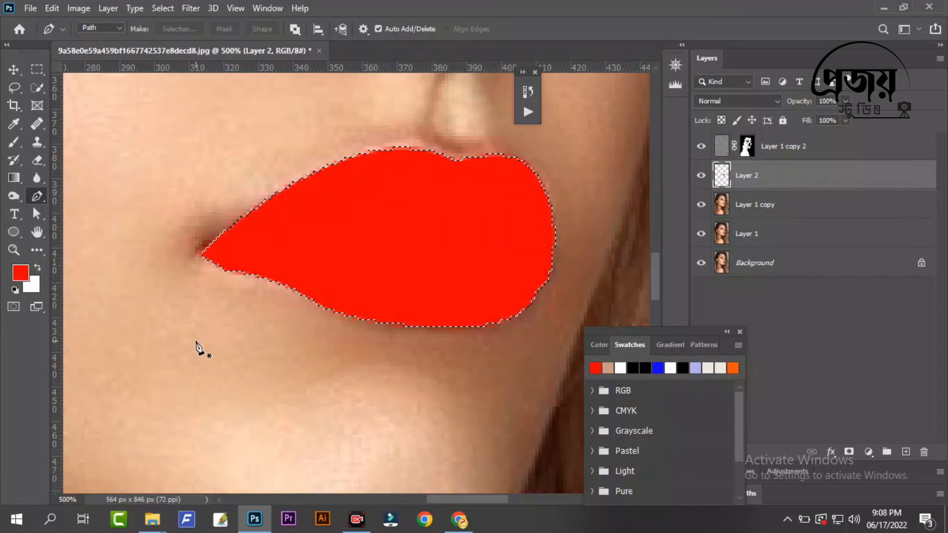
key(ctrl+d)
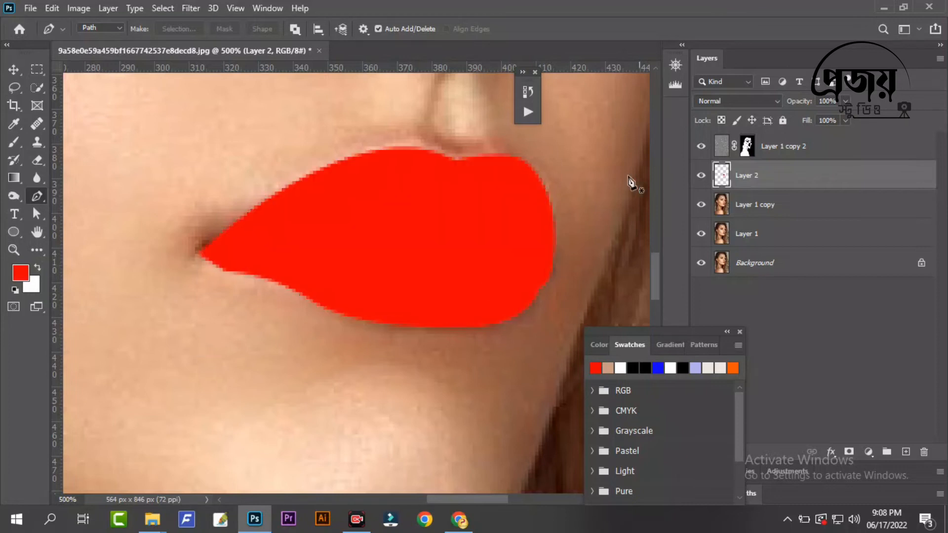
Set the red lip layer's blend mode to Darken, its fill to 66% and its opacity to 78%
click(776, 101)
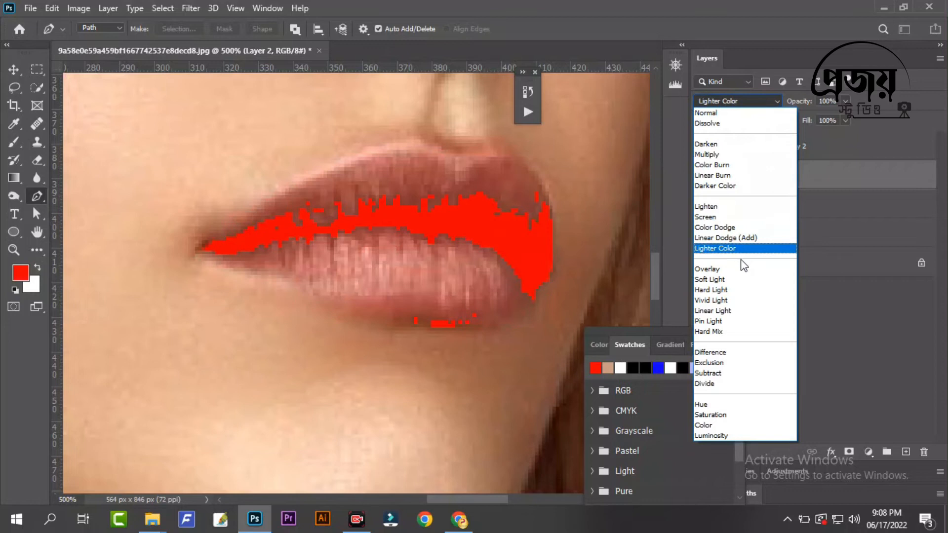
click(734, 148)
scroll(424, 267, down, 3)
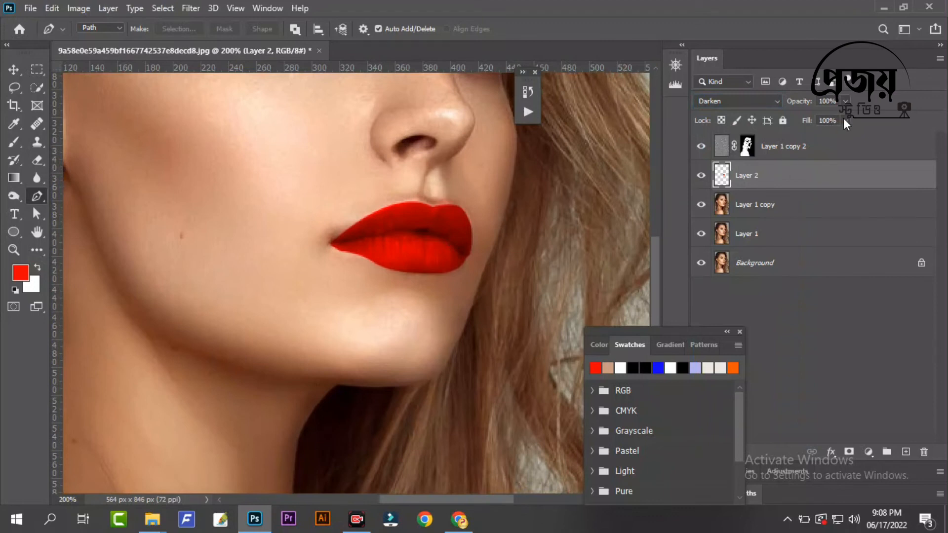
drag(821, 135, 824, 135)
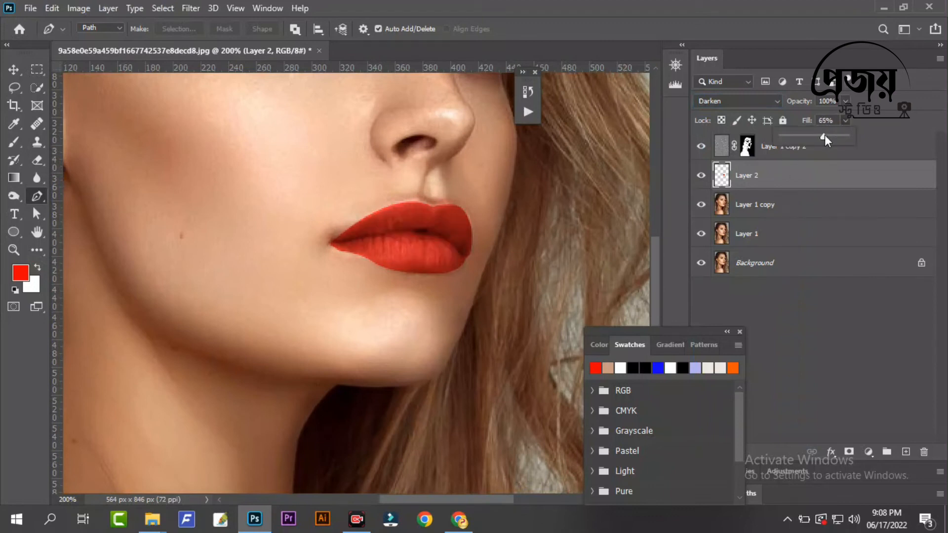
click(845, 101)
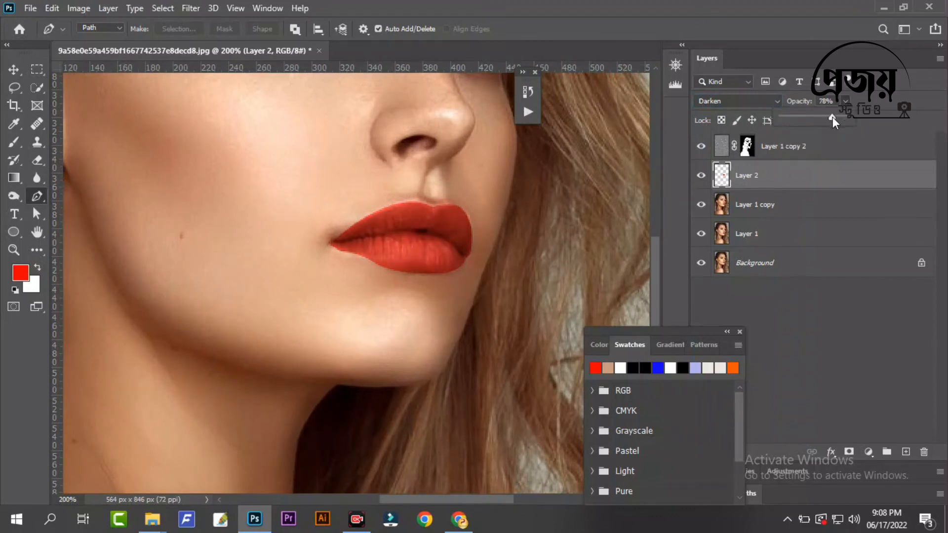
In the lip layer's blending options, pull the Underlying Layer Blend If black and white sliders inward and apply
scroll(411, 247, down, 2)
drag(411, 247, 368, 284)
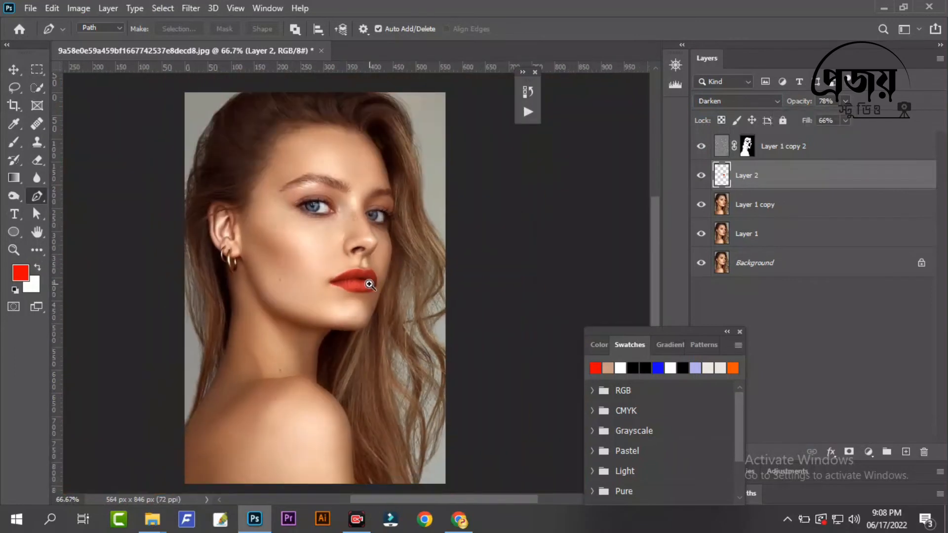
scroll(369, 283, up, 1)
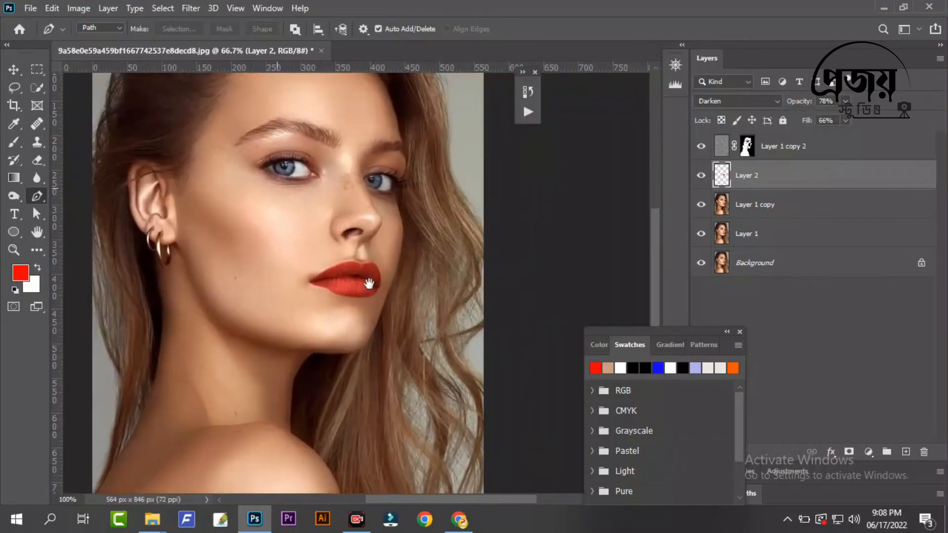
double_click(721, 181)
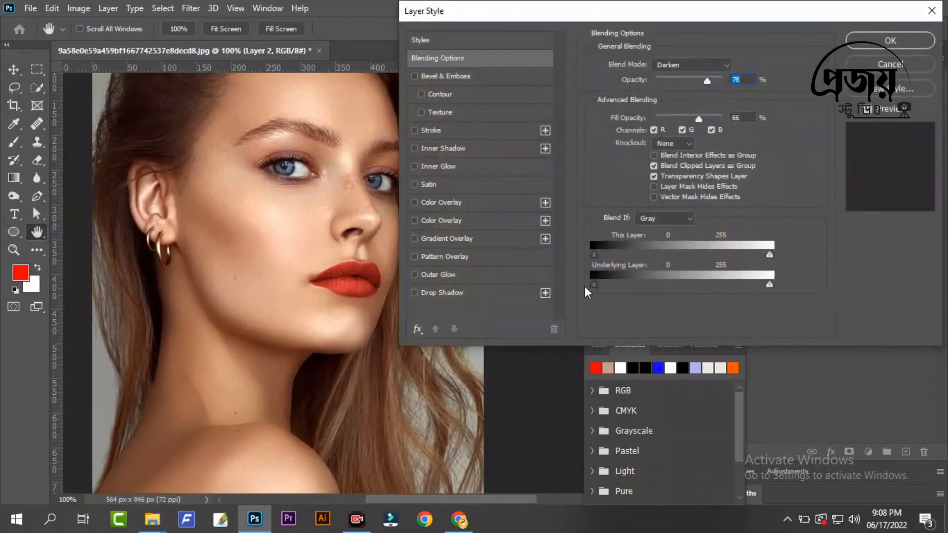
drag(596, 287, 620, 287)
drag(768, 285, 717, 286)
drag(619, 292, 626, 291)
click(899, 39)
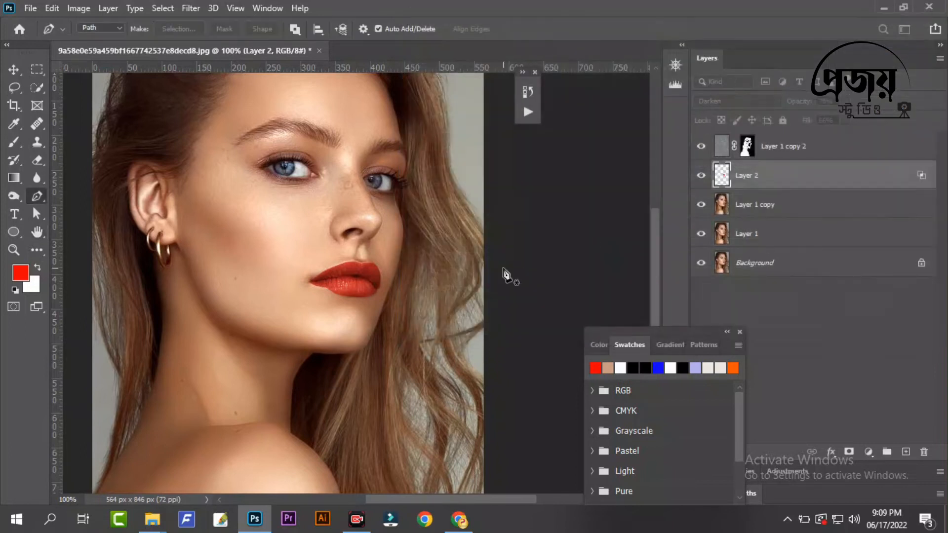
ctrl+click(462, 236)
drag(214, 318, 608, 239)
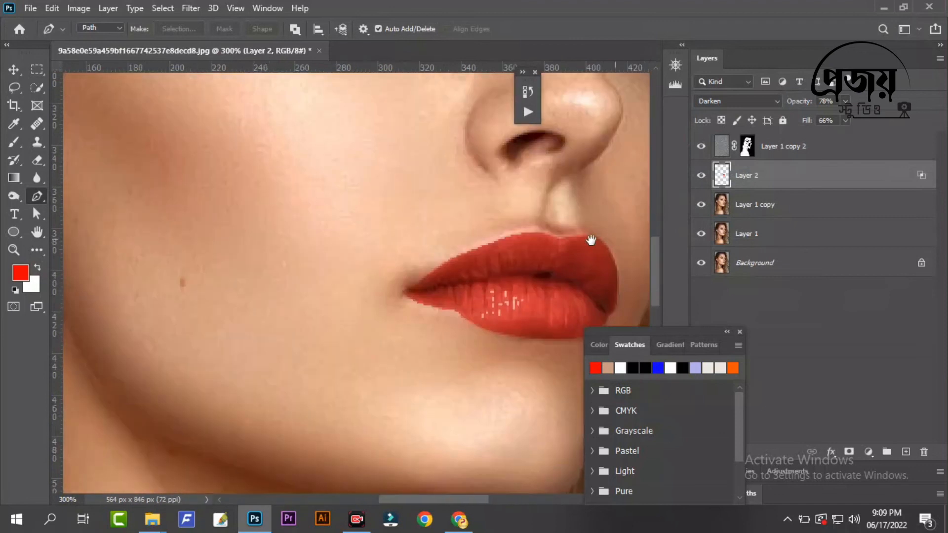
key(e)
key(e)
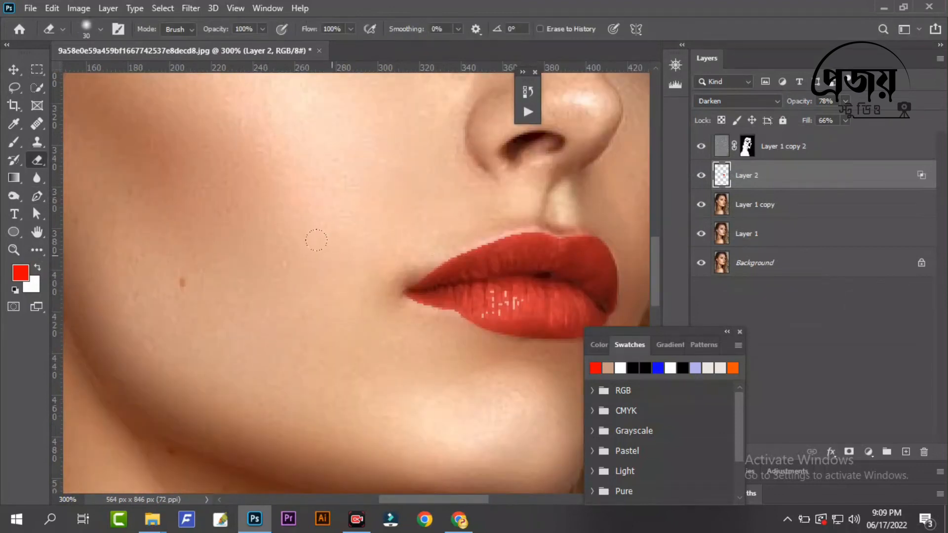
key(bracketleft)
key(bracketleft)
key(bracketleft)
right_click(458, 240)
drag(533, 305, 522, 298)
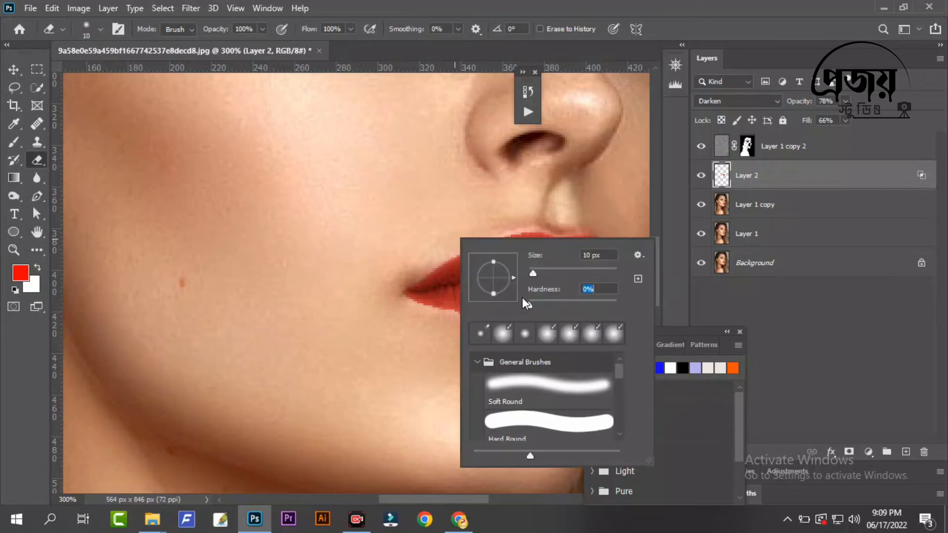
key(Return)
Soften the jagged edges of the red lip layer using the Blur tool with a 10 px brush at 28% strength
ctrl+click(404, 241)
ctrl+click(404, 242)
drag(385, 269, 304, 259)
scroll(304, 257, up, 2)
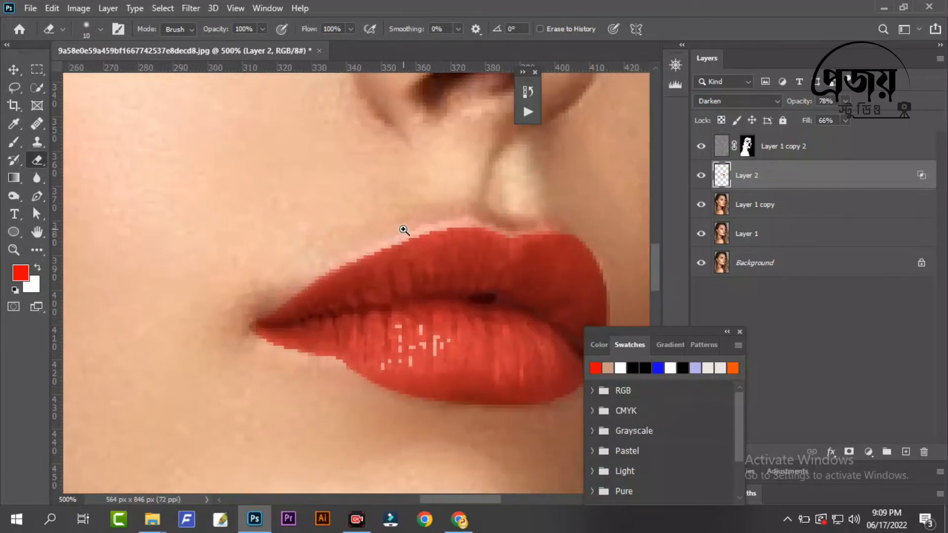
scroll(309, 242, down, 2)
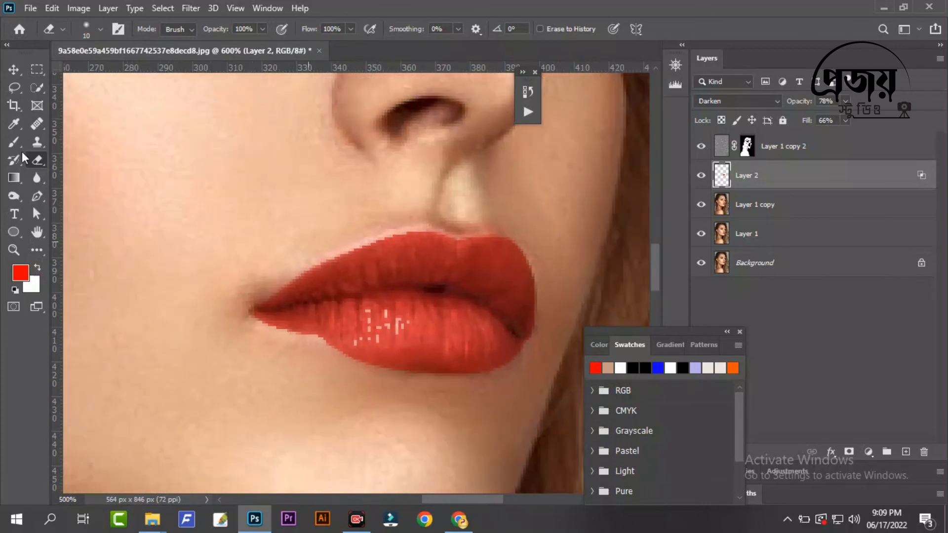
click(37, 178)
key(bracketleft)
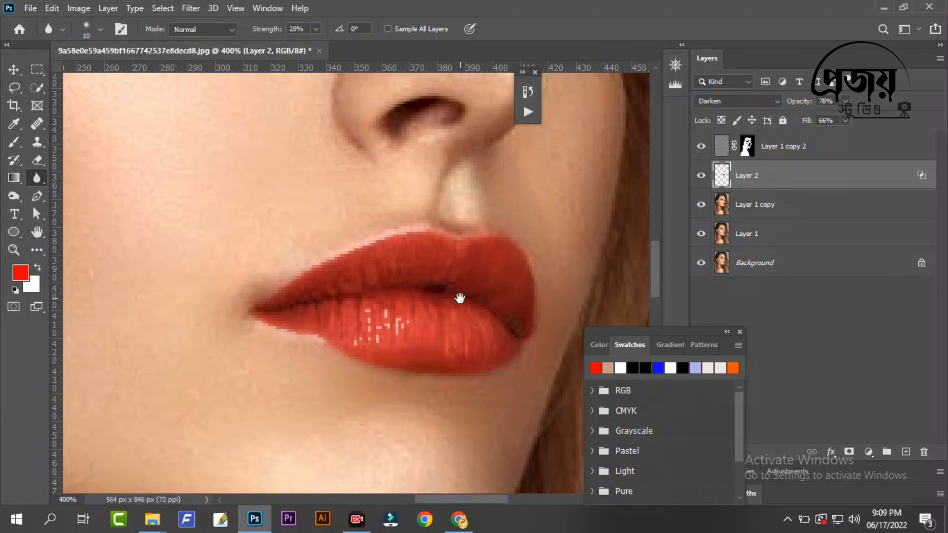
Set the red lip layer's opacity to 100% and its fill to 76%
drag(845, 136, 933, 114)
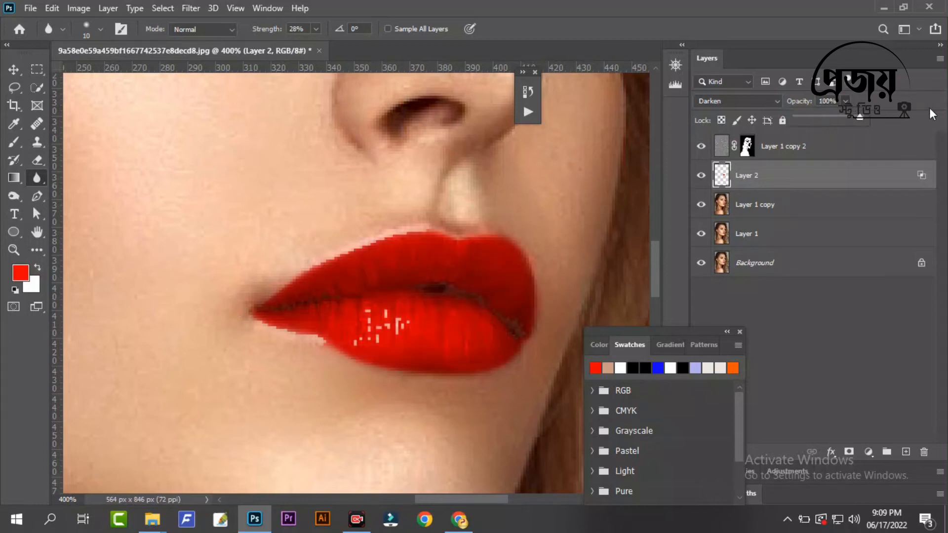
alt+click(503, 262)
alt+click(502, 262)
alt+click(503, 262)
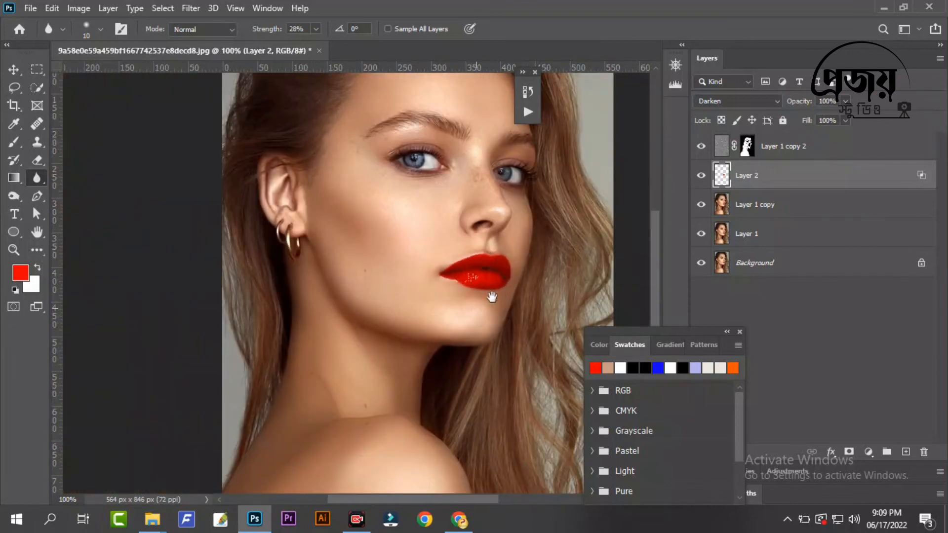
ctrl+click(514, 279)
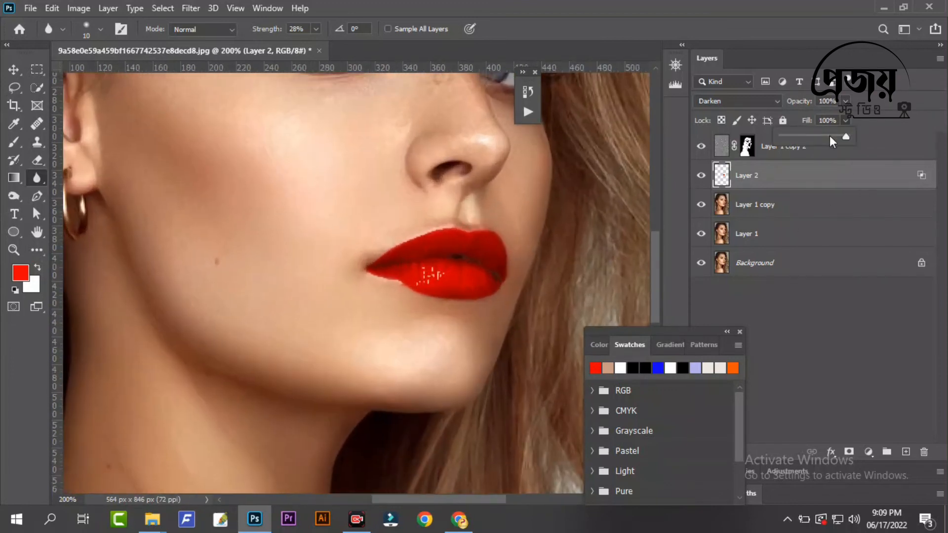
drag(835, 134, 831, 135)
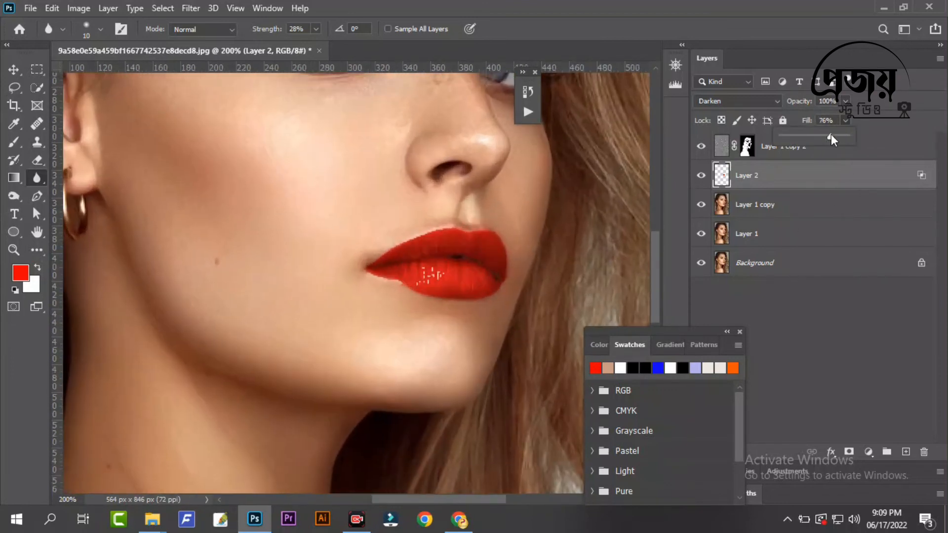
Select Layer 1 copy for retouching and hide the skin-smoothing layer, Layer 1 copy 2
alt+click(475, 291)
alt+click(345, 245)
click(332, 251)
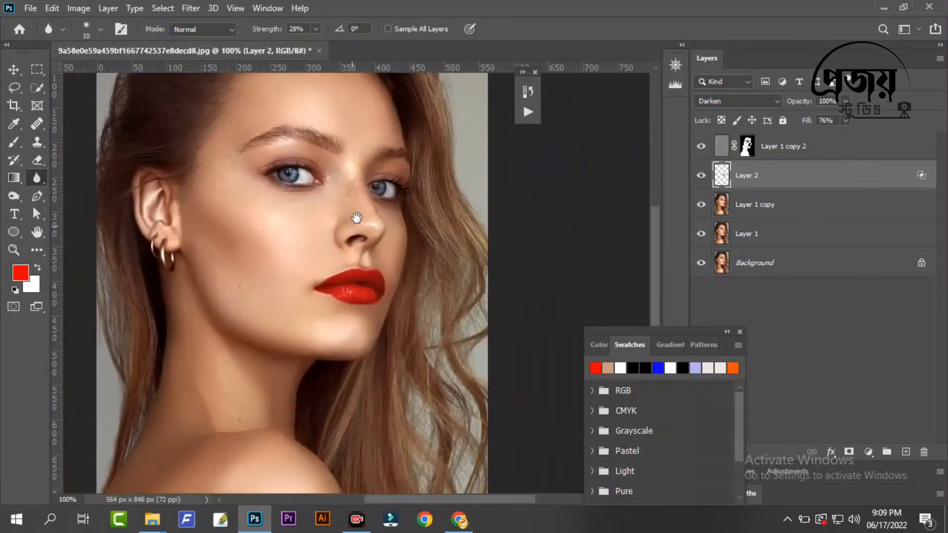
click(362, 217)
click(756, 209)
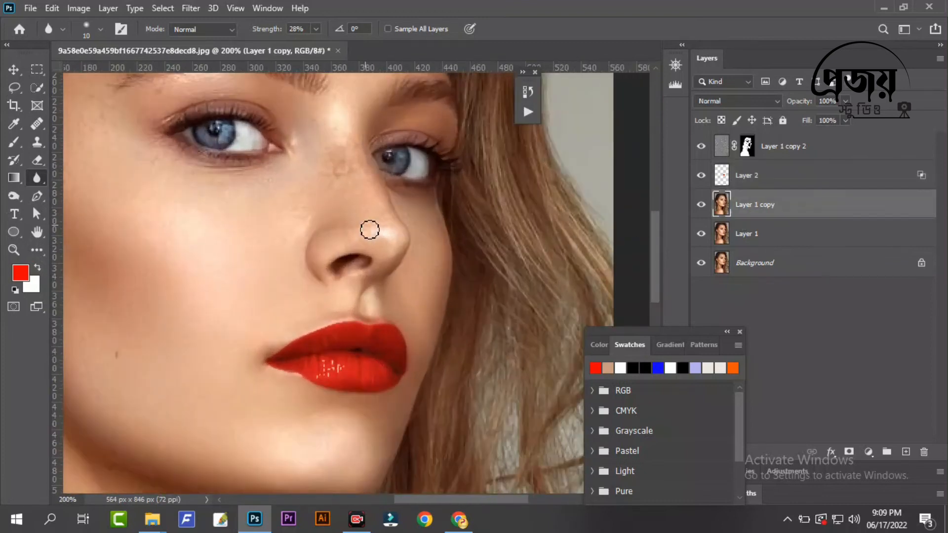
click(700, 176)
click(701, 149)
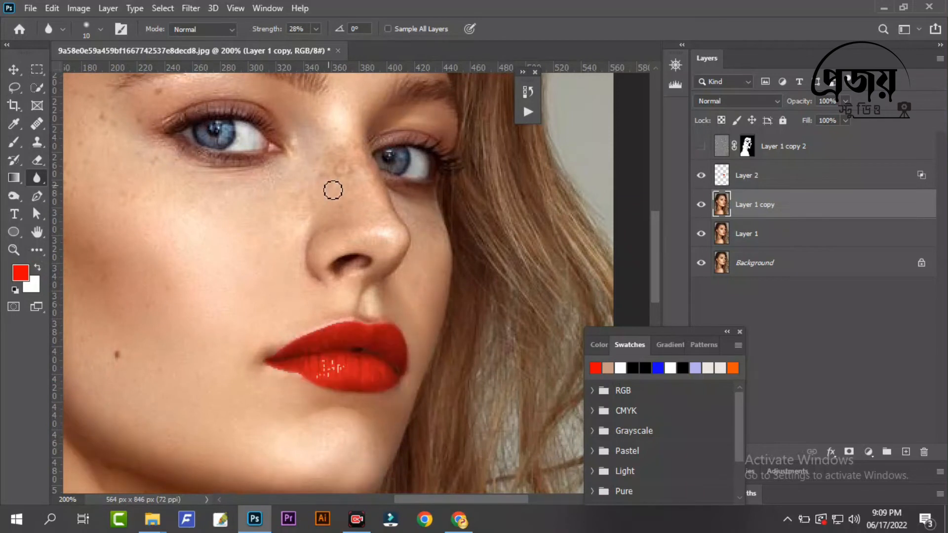
Patch the freckles on the nose bridge with clean cheek skin, show the smoothing layer again and deselect
key(j)
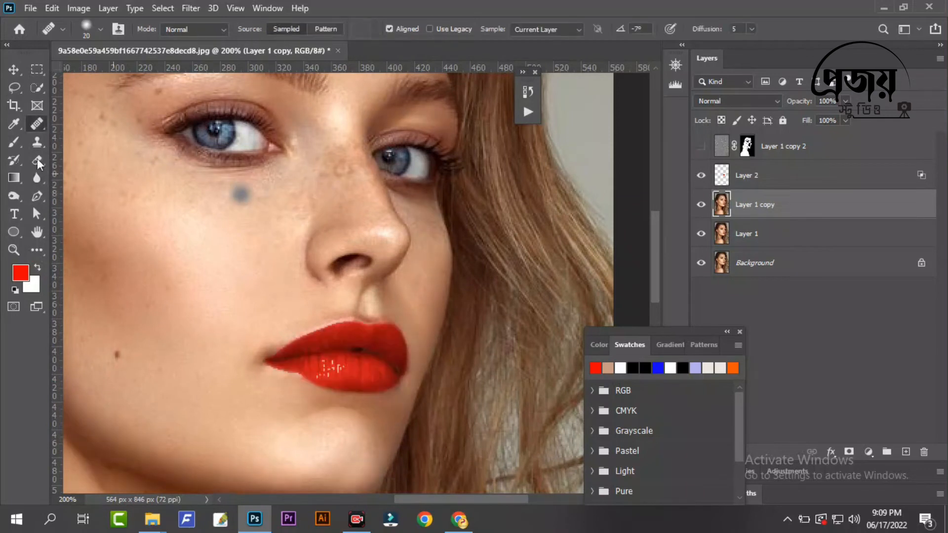
right_click(35, 126)
click(74, 150)
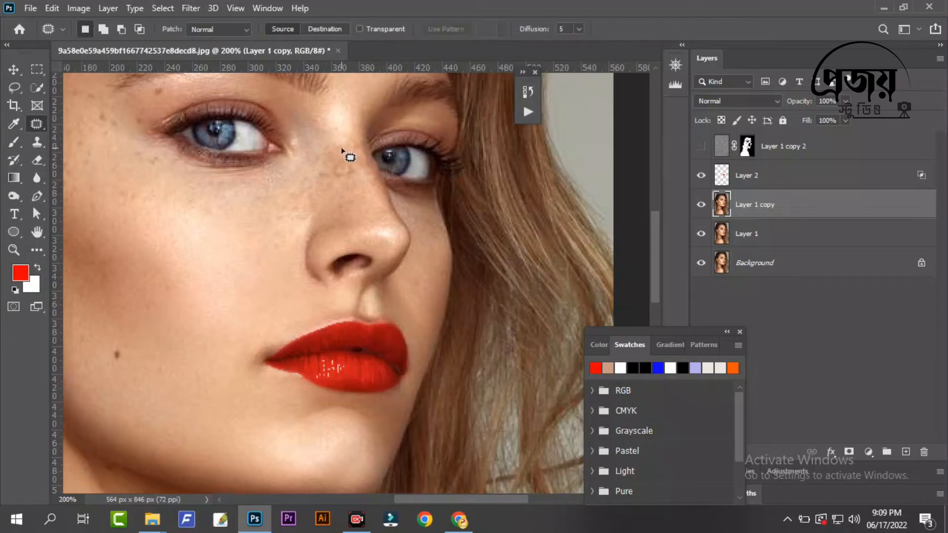
mouse_move(328, 144)
mouse_down()
mouse_move(332, 180)
mouse_move(331, 144)
mouse_move(360, 153)
mouse_move(360, 186)
mouse_move(349, 141)
mouse_move(181, 321)
mouse_up()
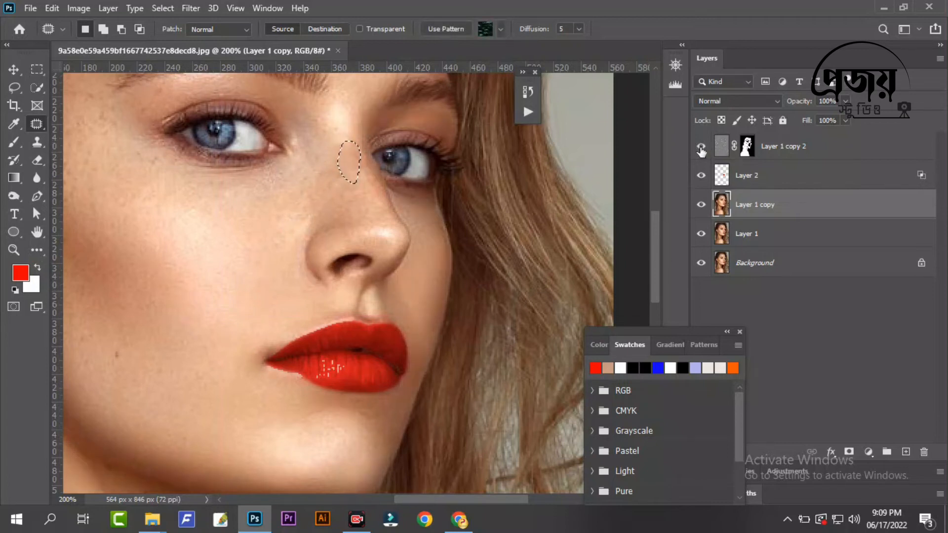
key(ctrl+d)
Darken the lower lash lines of both eyes using the Burn tool with a 10 px brush, midtones range and 50% exposure
alt+click(358, 220)
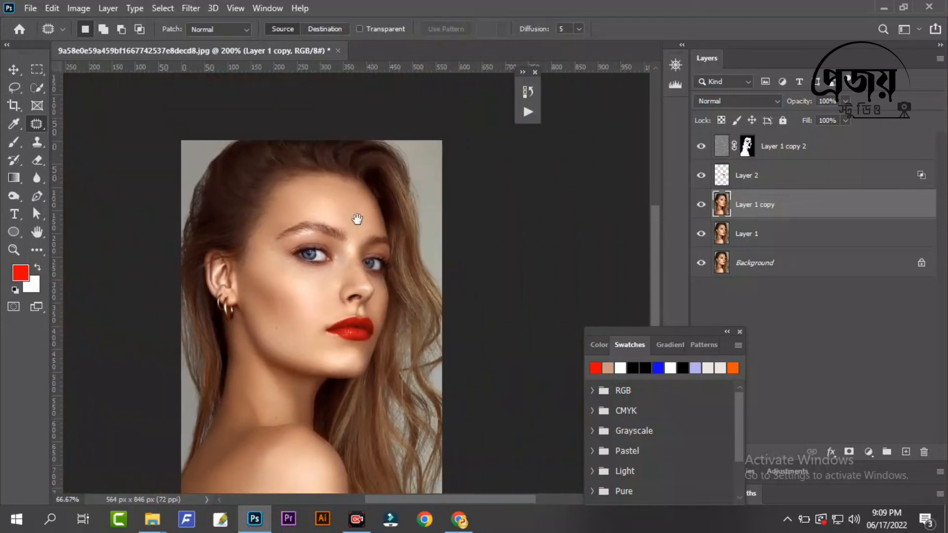
click(364, 237)
click(370, 217)
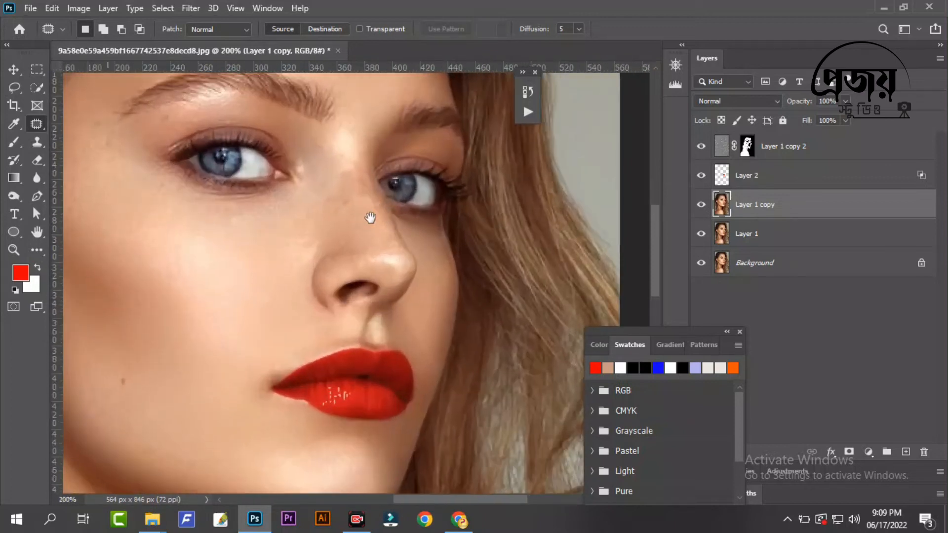
ctrl+click(320, 203)
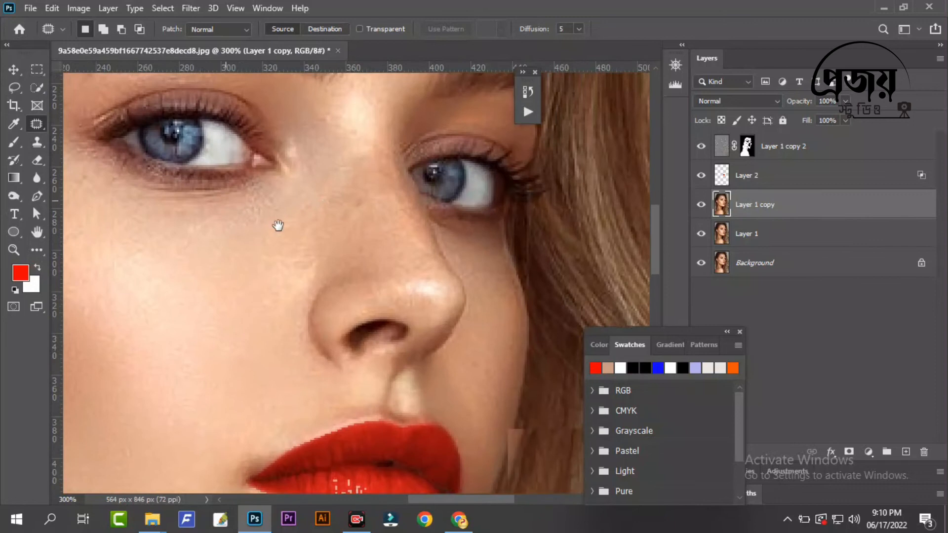
drag(277, 224, 329, 233)
key(o)
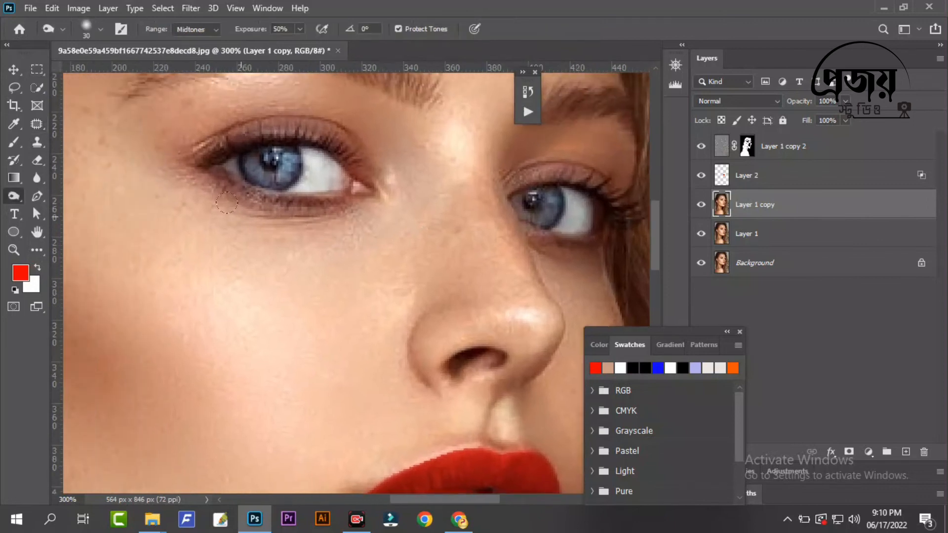
key(bracketleft)
key(bracketleft)
key(bracketleft)
mouse_move(235, 188)
mouse_down()
mouse_move(301, 206)
mouse_move(362, 200)
mouse_move(351, 199)
mouse_move(373, 185)
mouse_move(308, 215)
mouse_up()
mouse_move(506, 210)
mouse_down()
mouse_move(499, 223)
mouse_move(602, 244)
mouse_up()
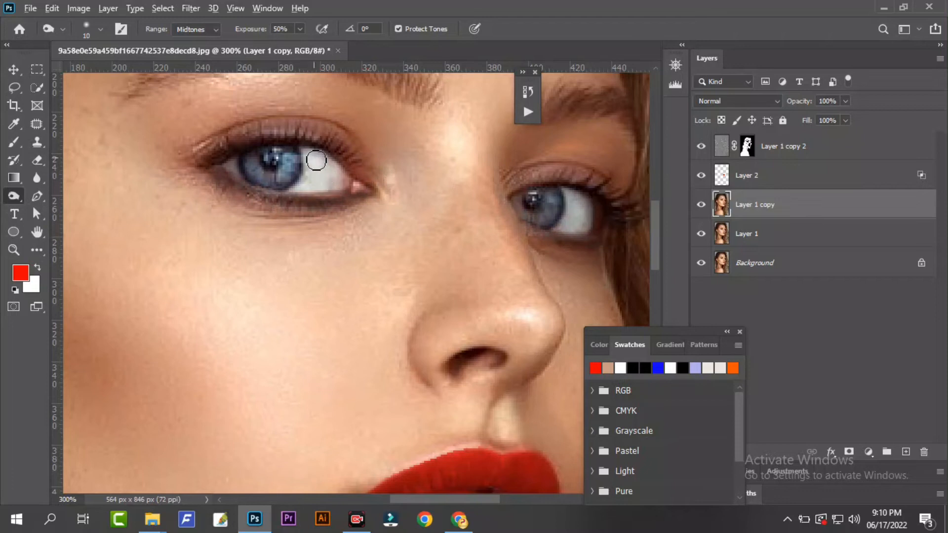
Brighten the whites of both eyes by dodging the midtones at 50% exposure with 20 px and 10 px brushes
key(bracketright)
mouse_move(313, 158)
mouse_down()
mouse_move(315, 172)
mouse_move(337, 178)
mouse_up()
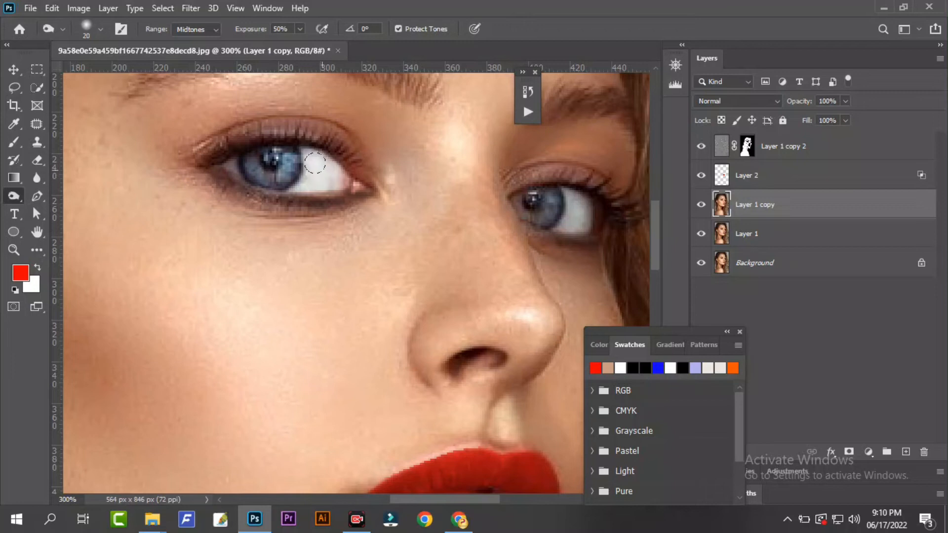
key(bracketleft)
key(bracketleft)
mouse_move(305, 187)
mouse_down()
mouse_move(311, 163)
mouse_move(339, 178)
mouse_move(337, 191)
mouse_up()
mouse_move(547, 212)
mouse_down()
mouse_move(576, 198)
mouse_move(567, 227)
mouse_move(583, 205)
mouse_move(584, 228)
mouse_move(593, 207)
mouse_up()
Examine the retouched eyes and the whole face at different magnifications
key(ctrl+minus)
key(ctrl+minus)
key(ctrl+minus)
key(alt+space)
key(Escape)
key(ctrl+space)
ctrl+click(264, 279)
ctrl+click(336, 239)
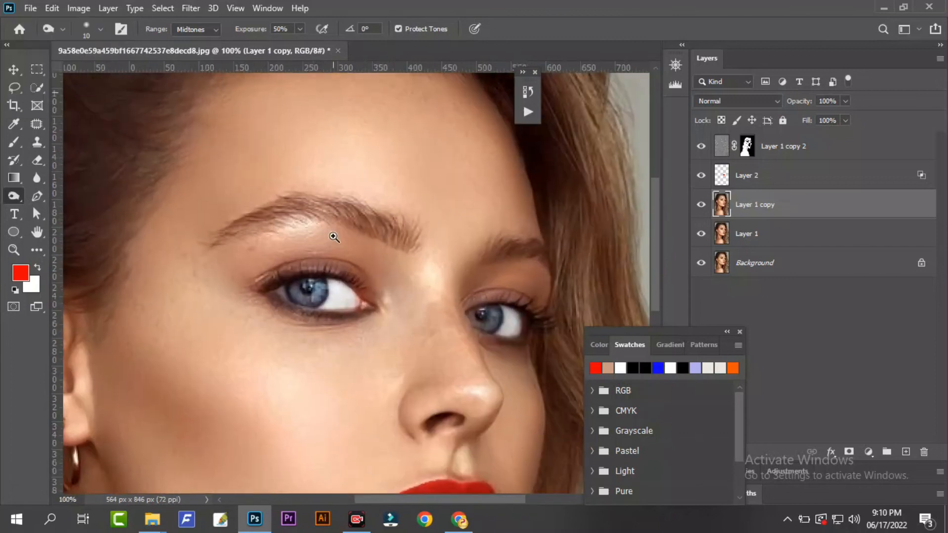
alt+click(372, 255)
alt+click(321, 343)
Paint white over the long hair on the Layer 1 copy 2 mask with a soft brush enlarged to 90 px
click(748, 147)
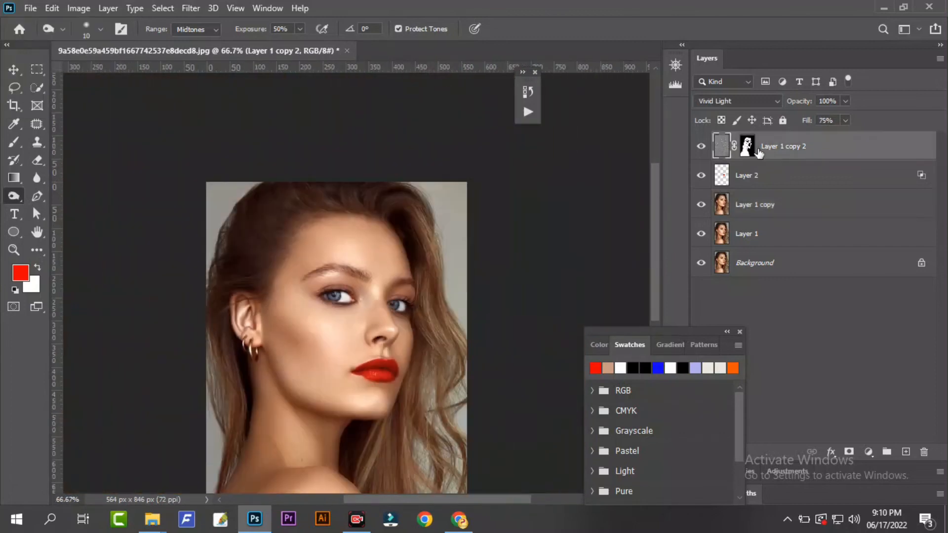
key(b)
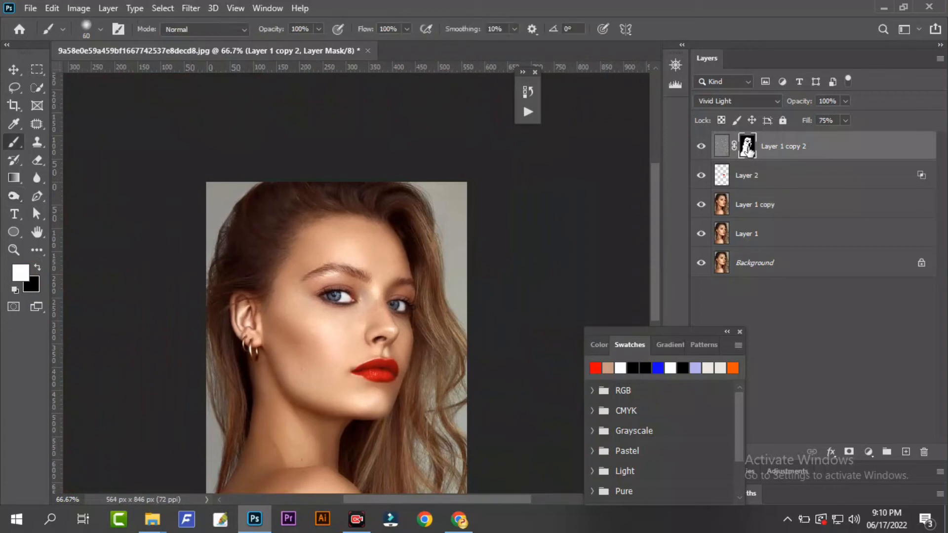
drag(454, 316, 477, 225)
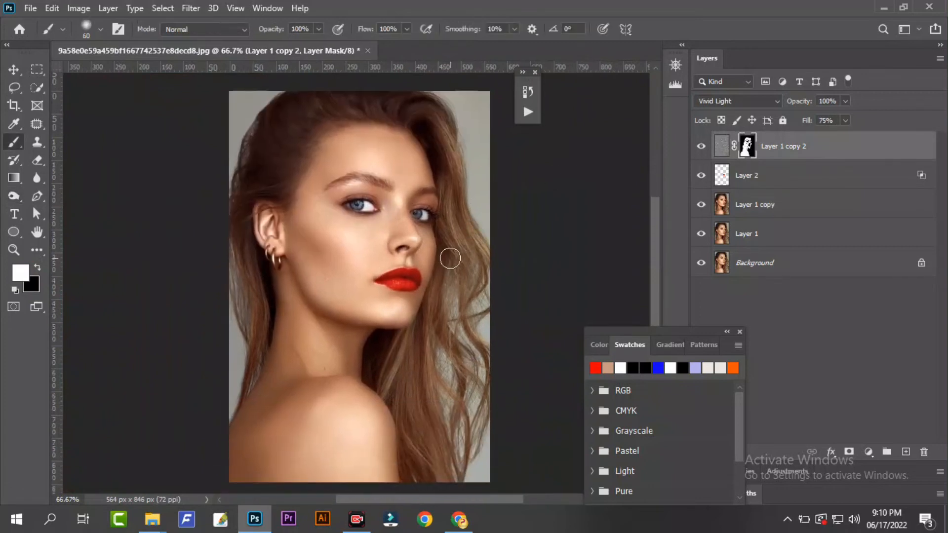
key(bracketright)
key(bracketright)
key(bracketright)
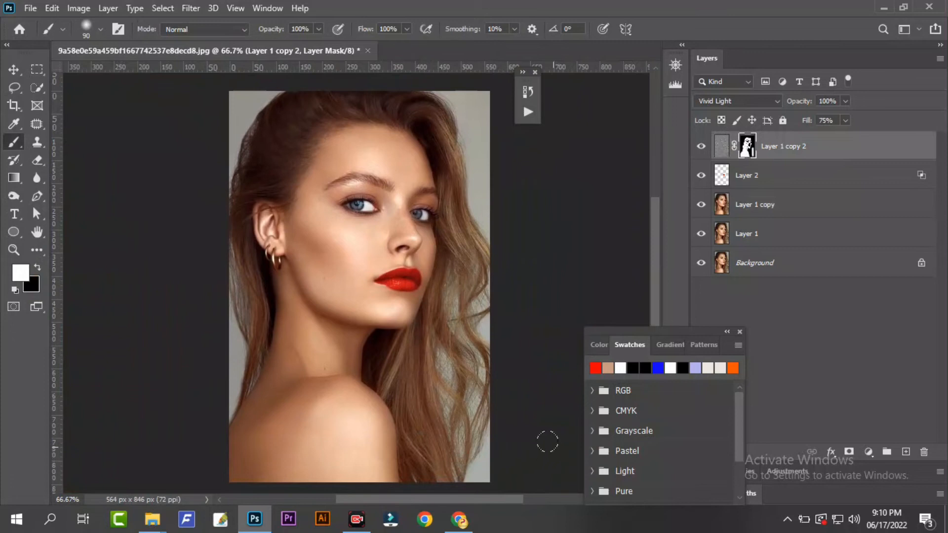
key(ctrl+minus)
key(ctrl+minus)
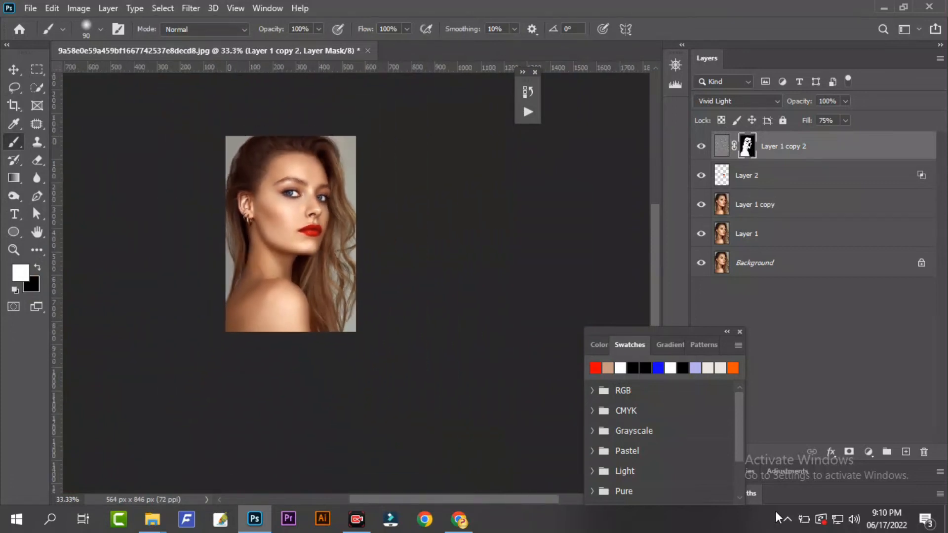